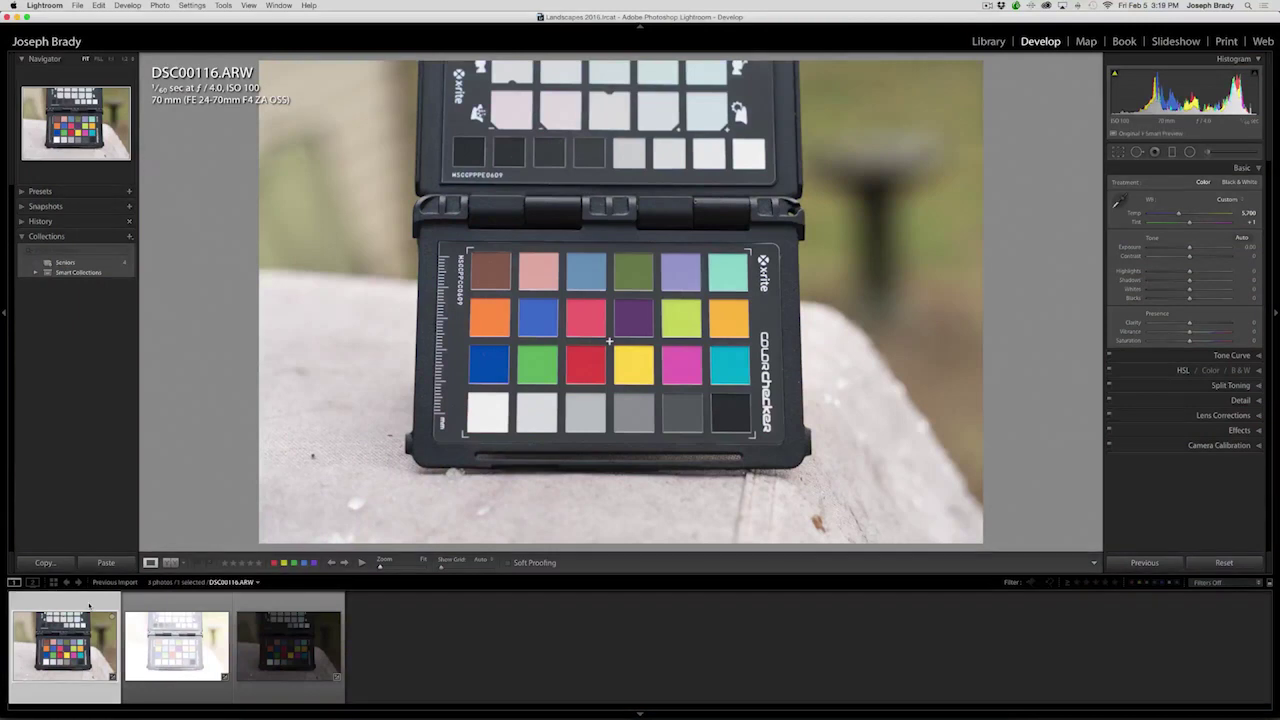
- Look through the three bracketed ColorChecker exposures and return to DSC00116.ARW
key(Right)
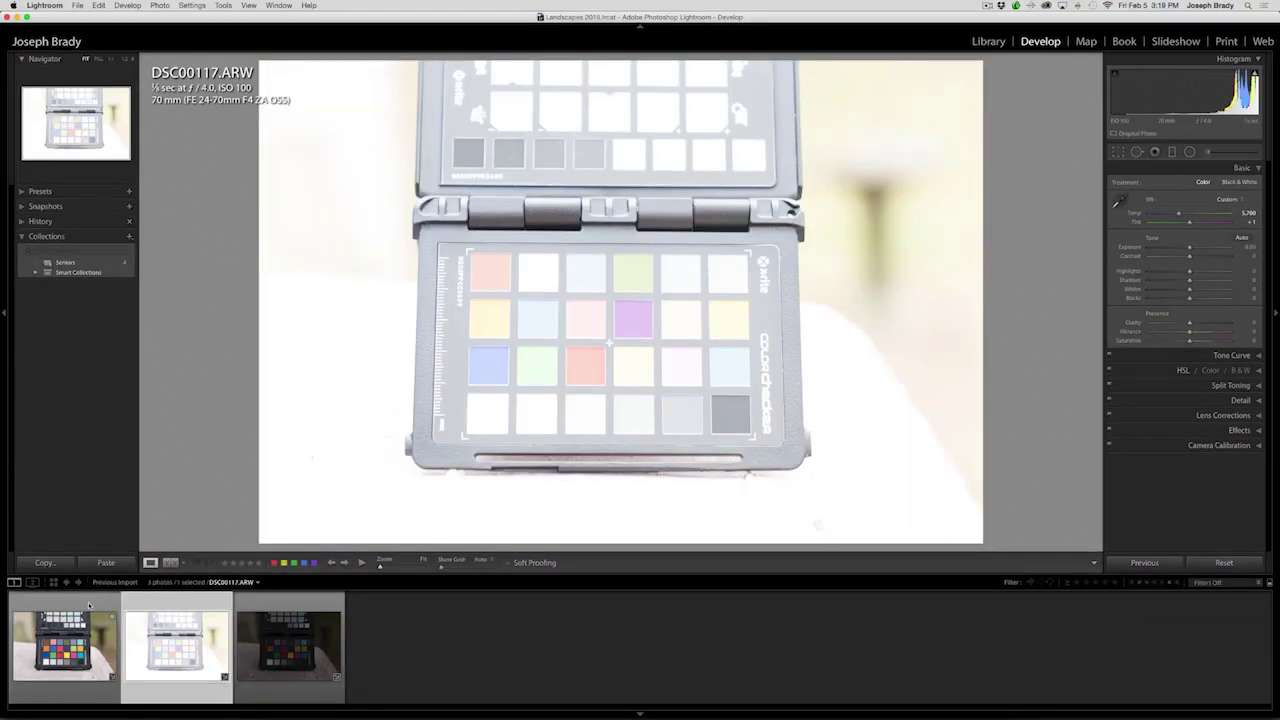
key(Right)
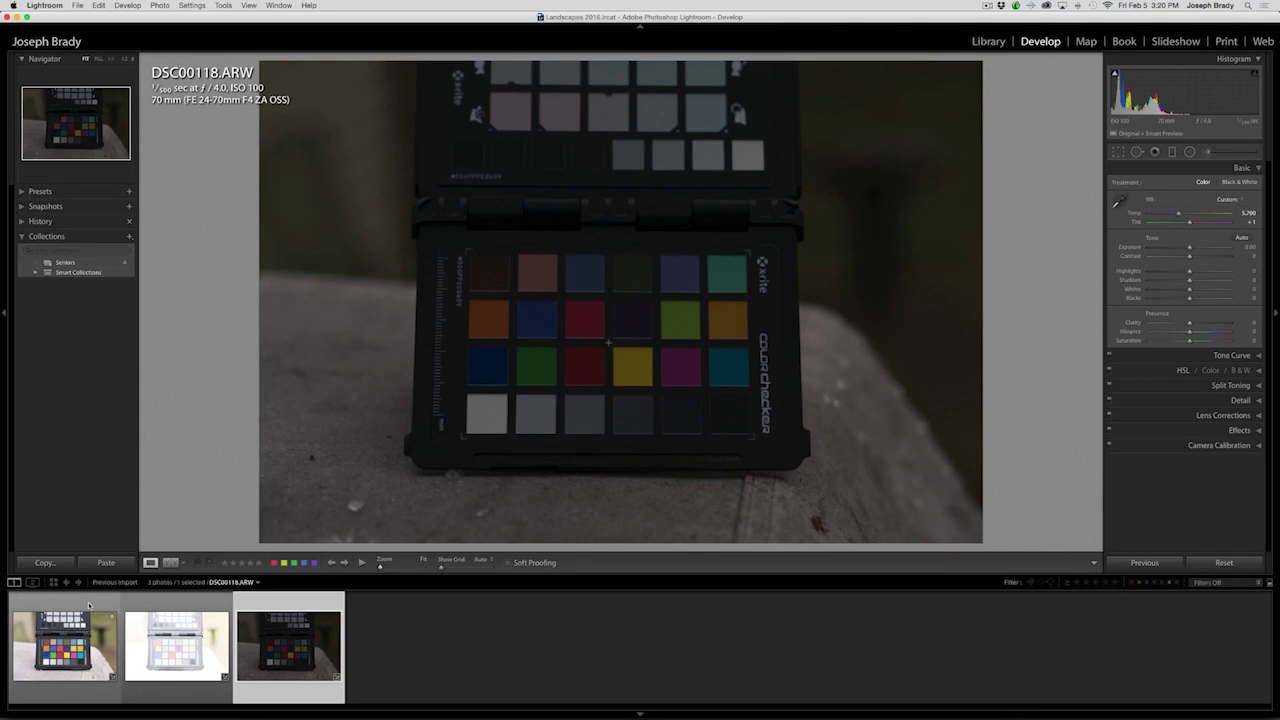
key(Left)
key(Left)
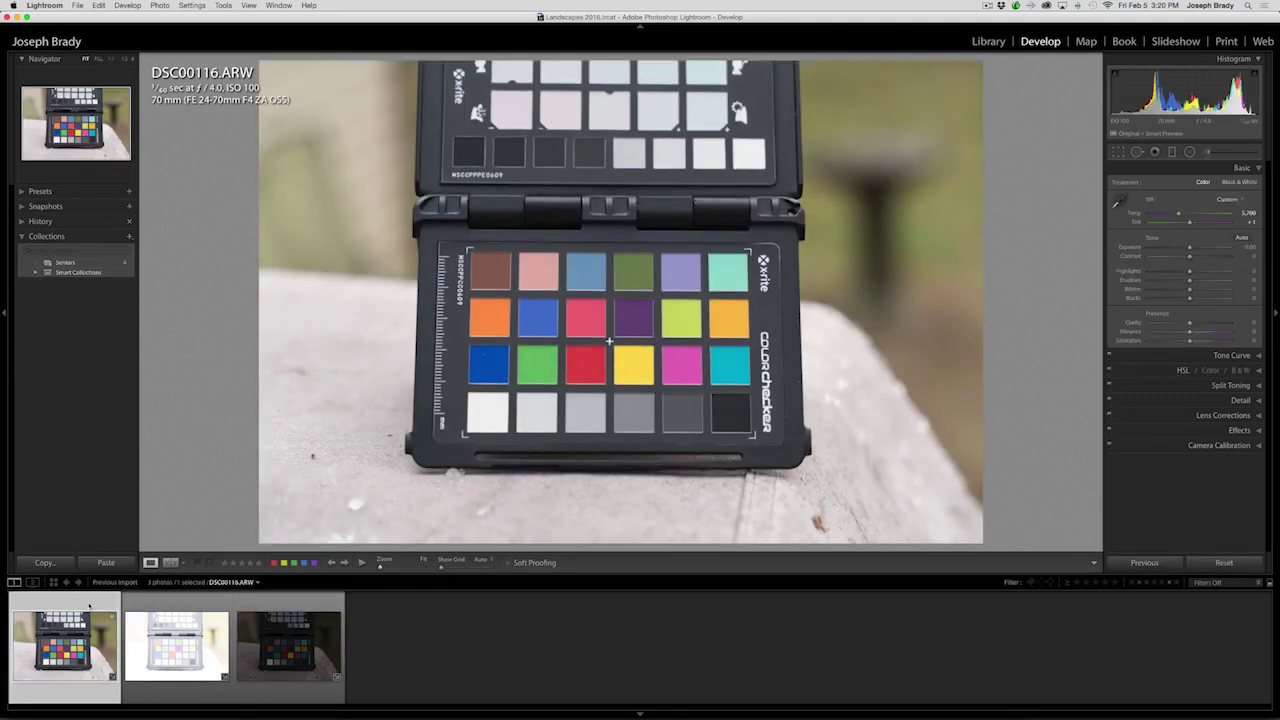
- Sample white balance on the chart's orange patch as a trial, and resample it on the white patch to neutralize DSC00116.ARW
key(w)
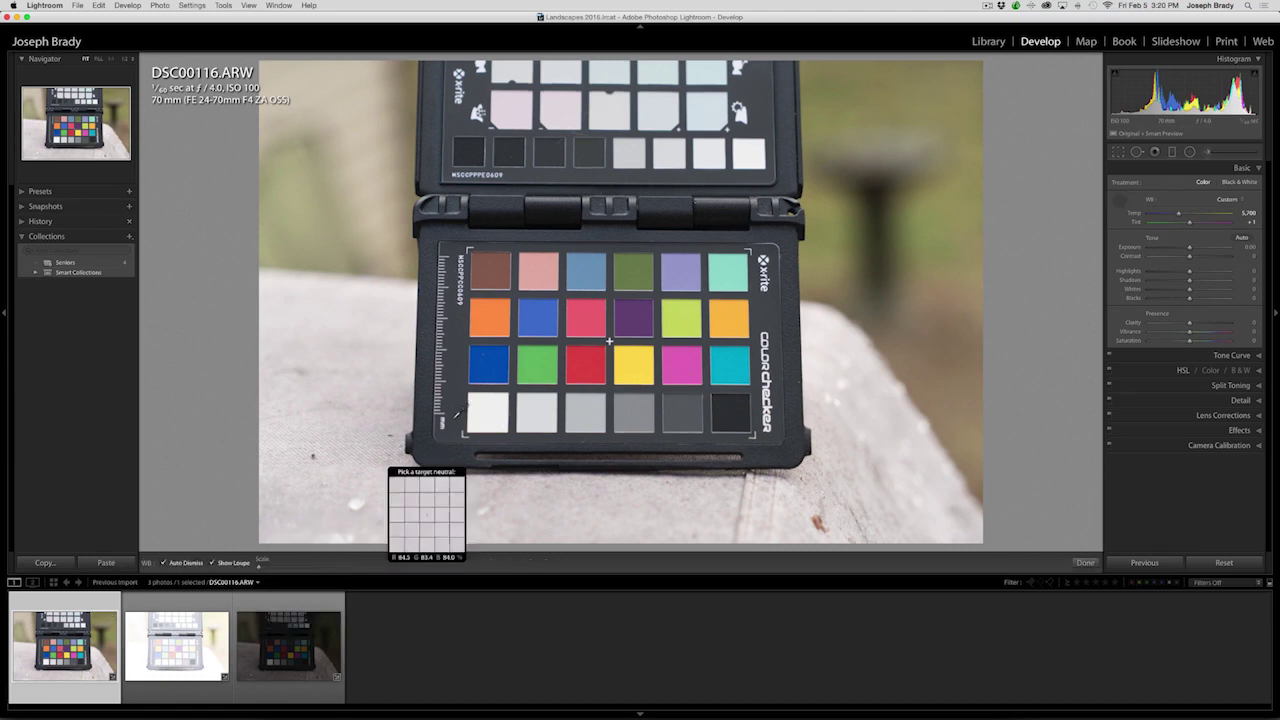
click(718, 310)
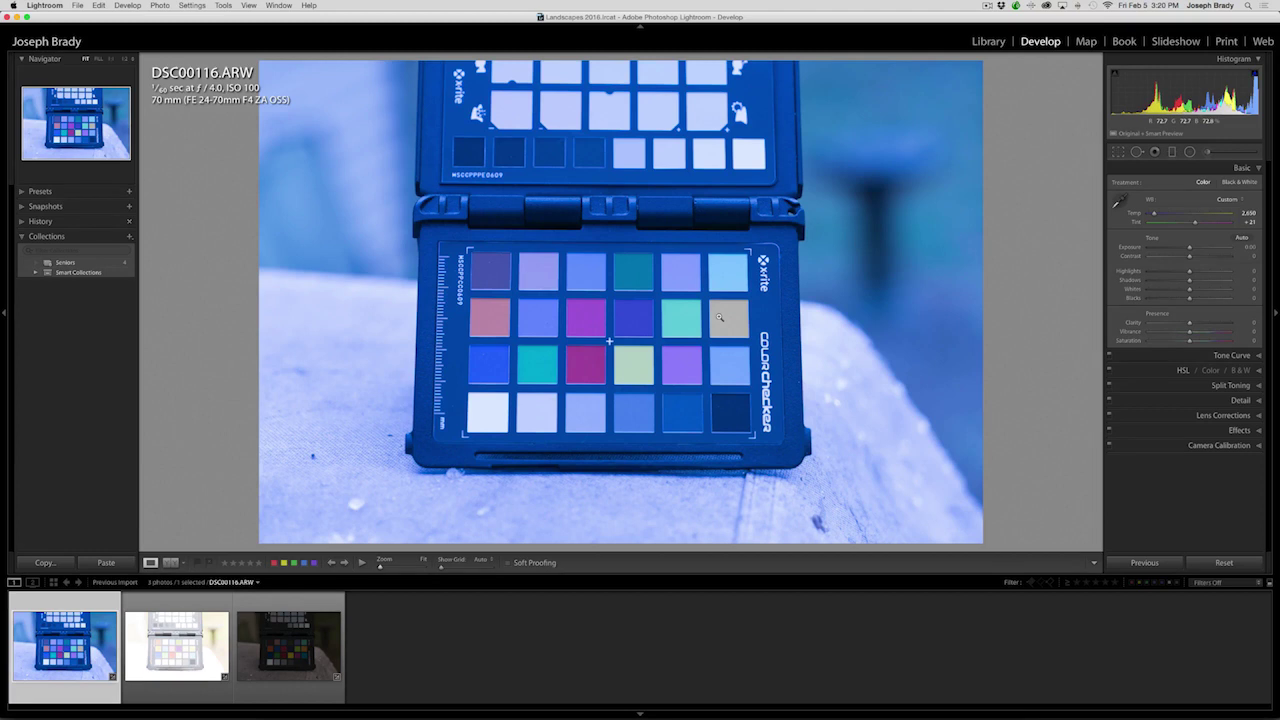
key(w)
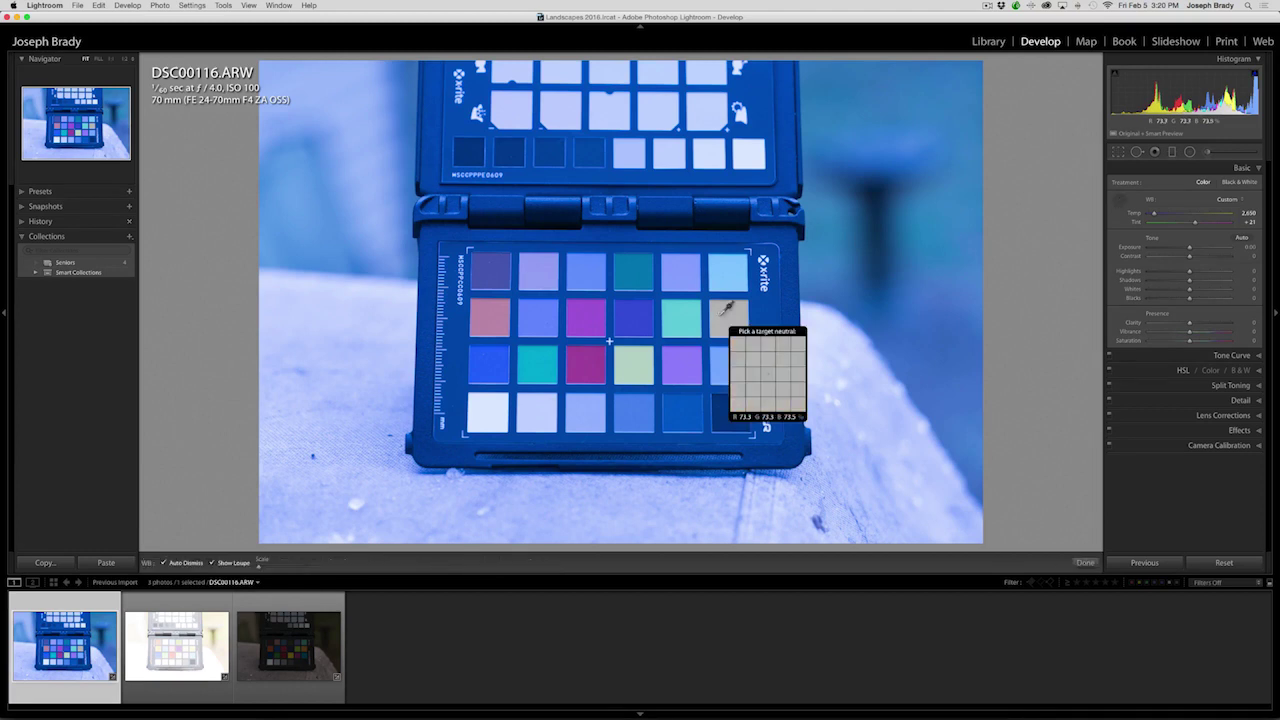
click(491, 411)
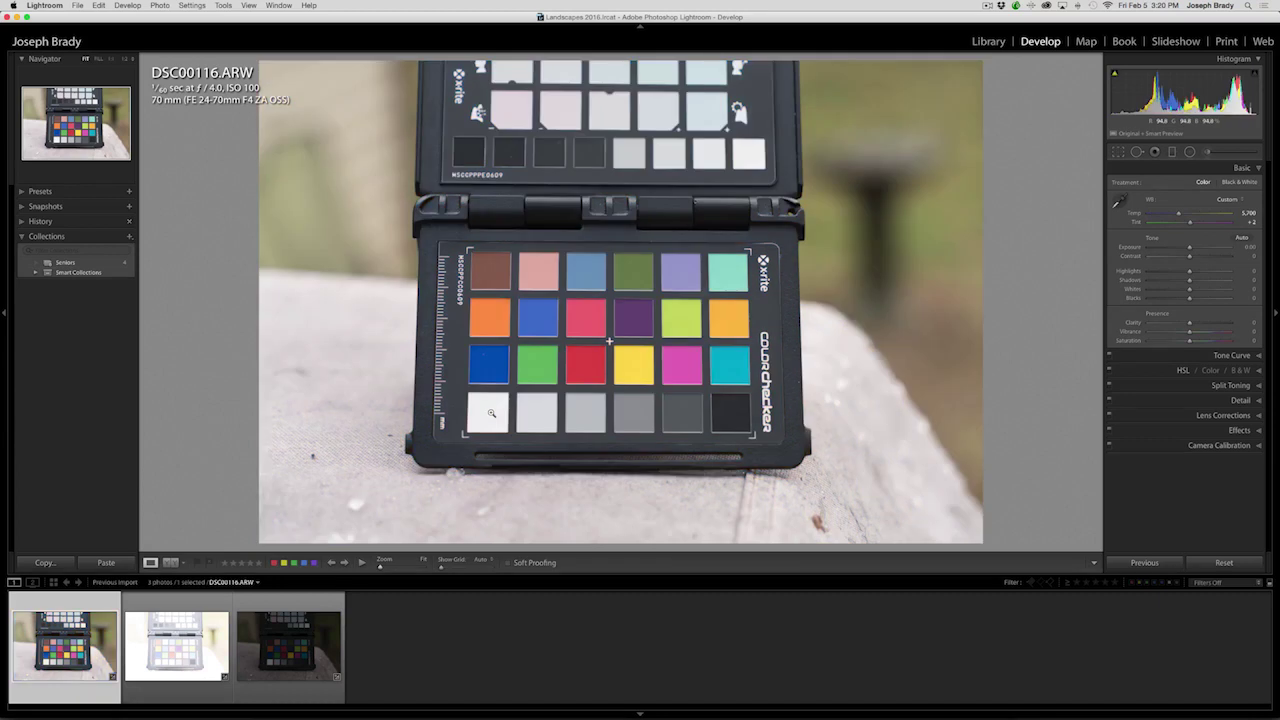
- Select all three photos and synchronize only White Balance, Process Version and Calibration from DSC00116.ARW
key(shift)
shift+click(305, 594)
click(1145, 563)
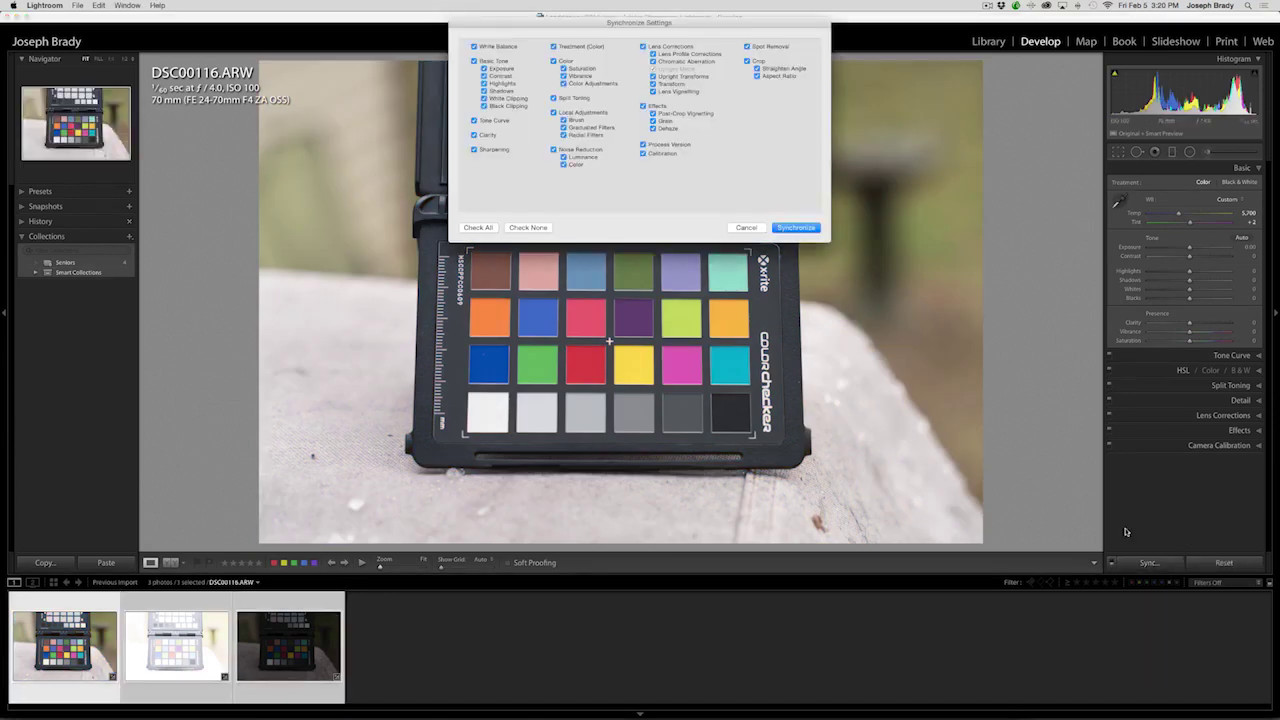
click(527, 227)
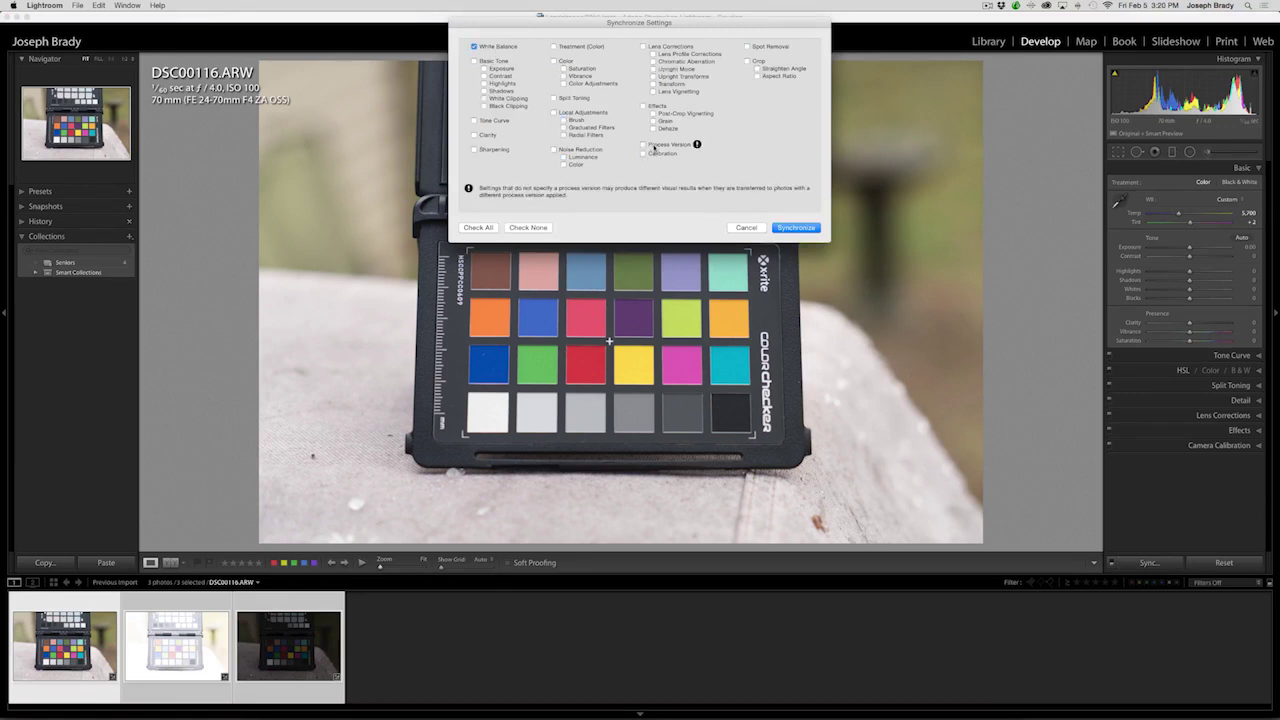
click(650, 146)
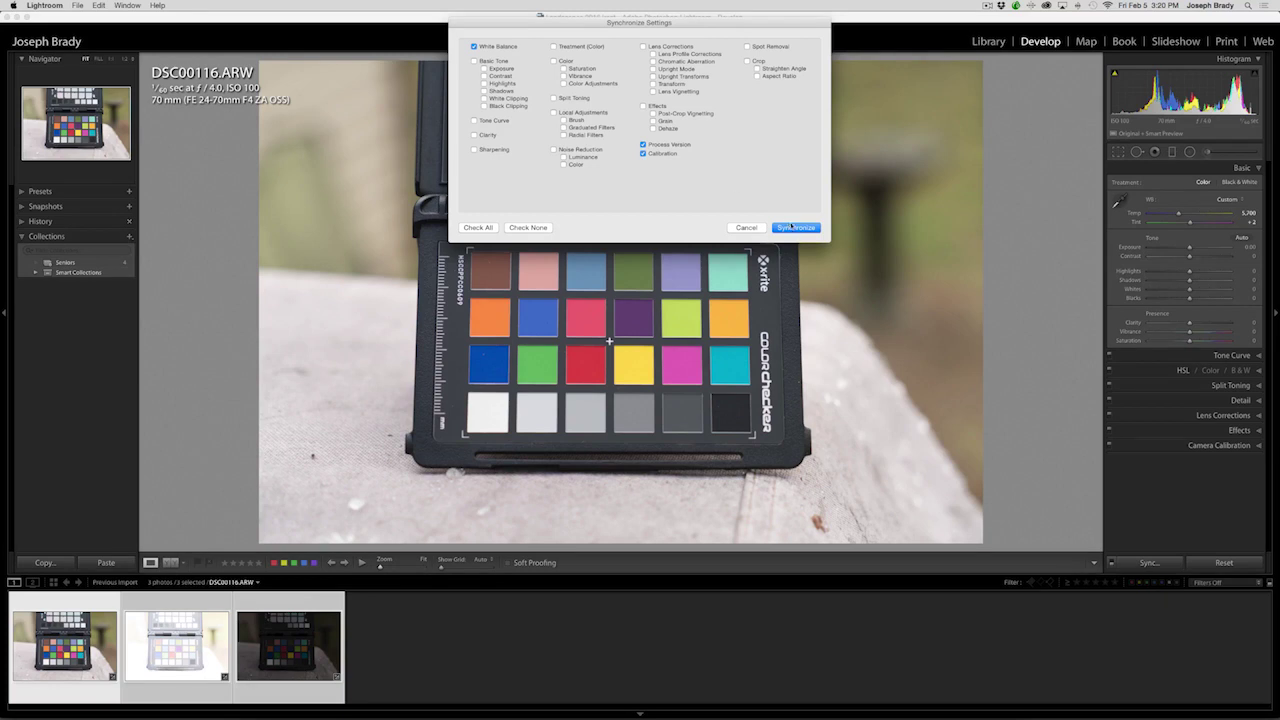
click(793, 227)
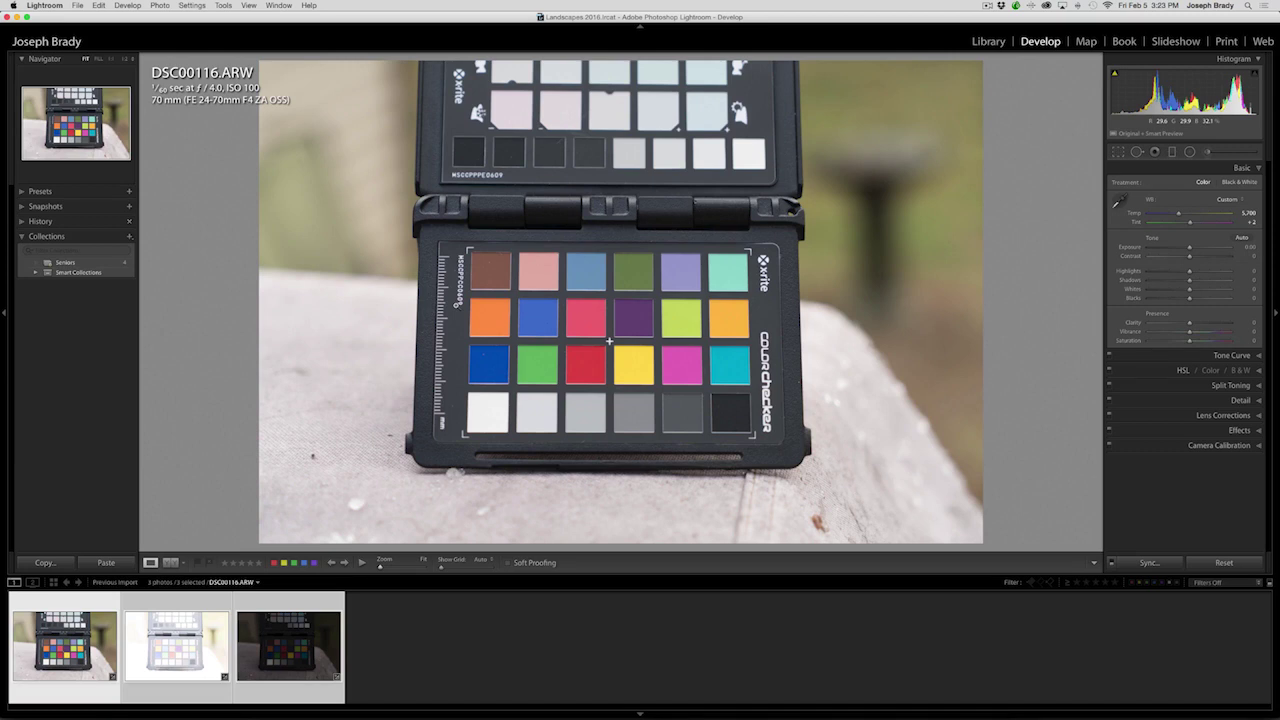
- Crop DSC00116.ARW tightly around the lower ColorChecker panel with its 24 color patches
key(r)
drag(619, 64, 621, 165)
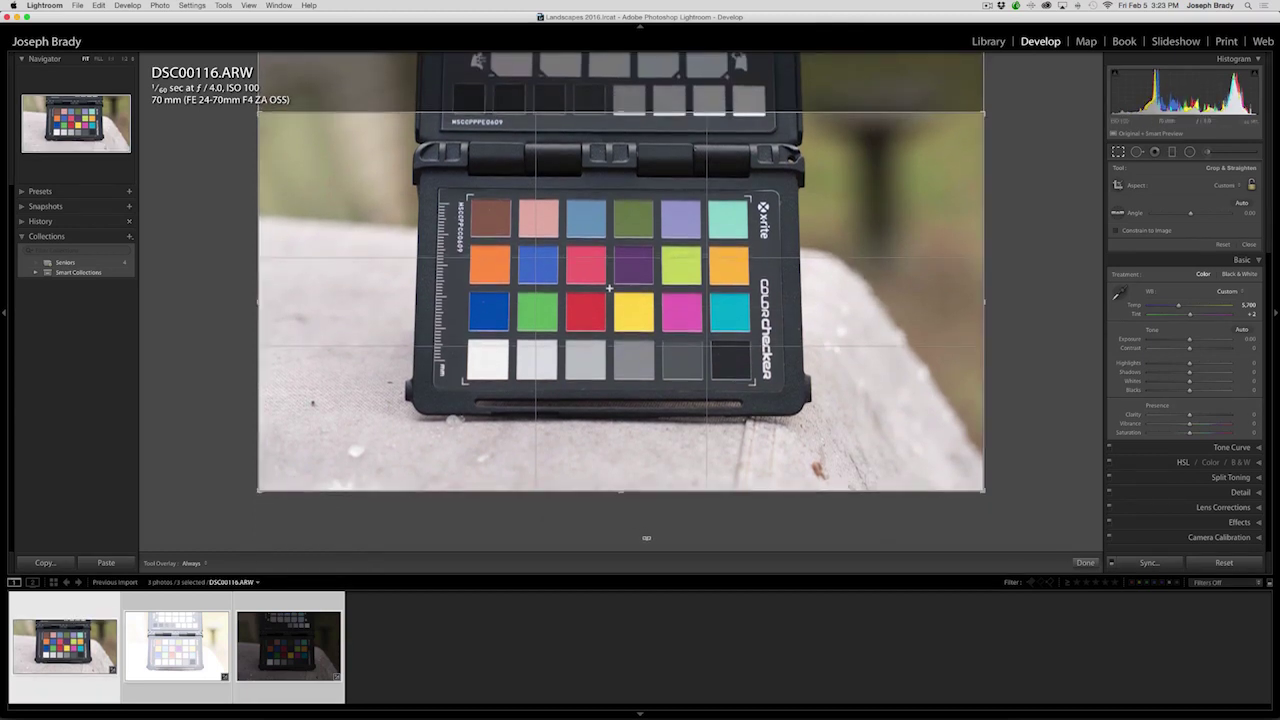
drag(646, 490, 646, 433)
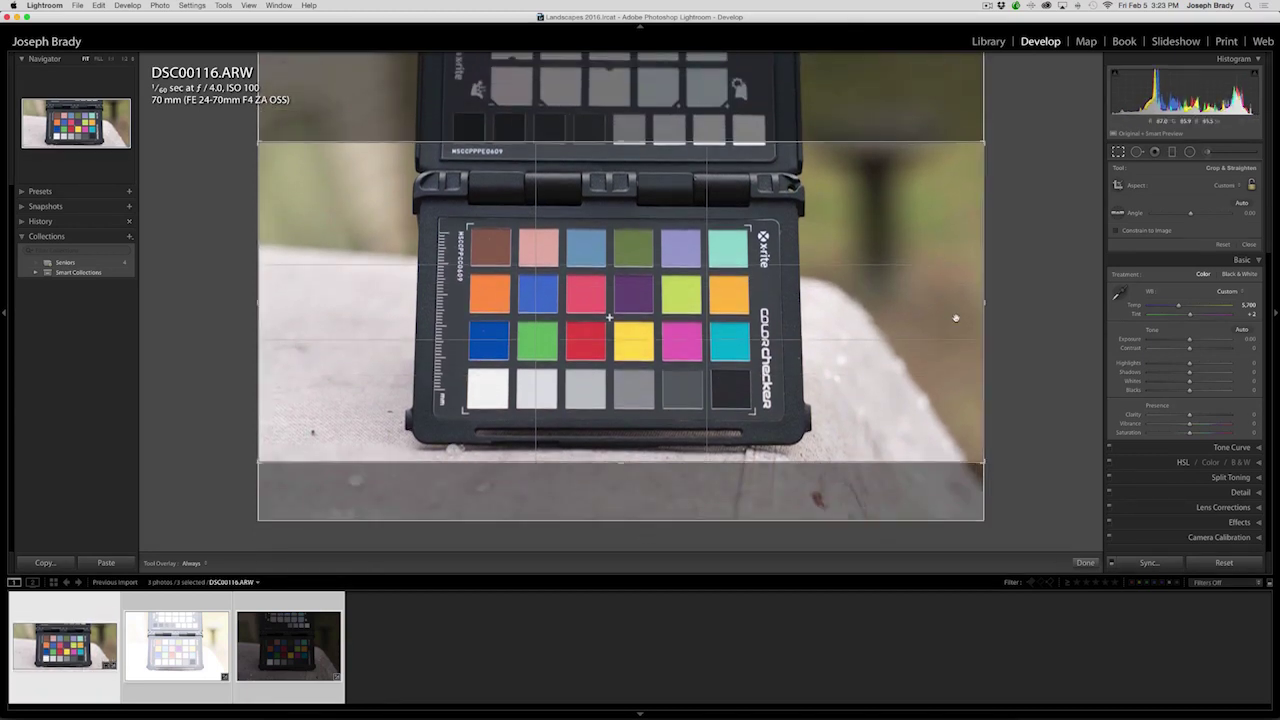
drag(981, 302, 841, 302)
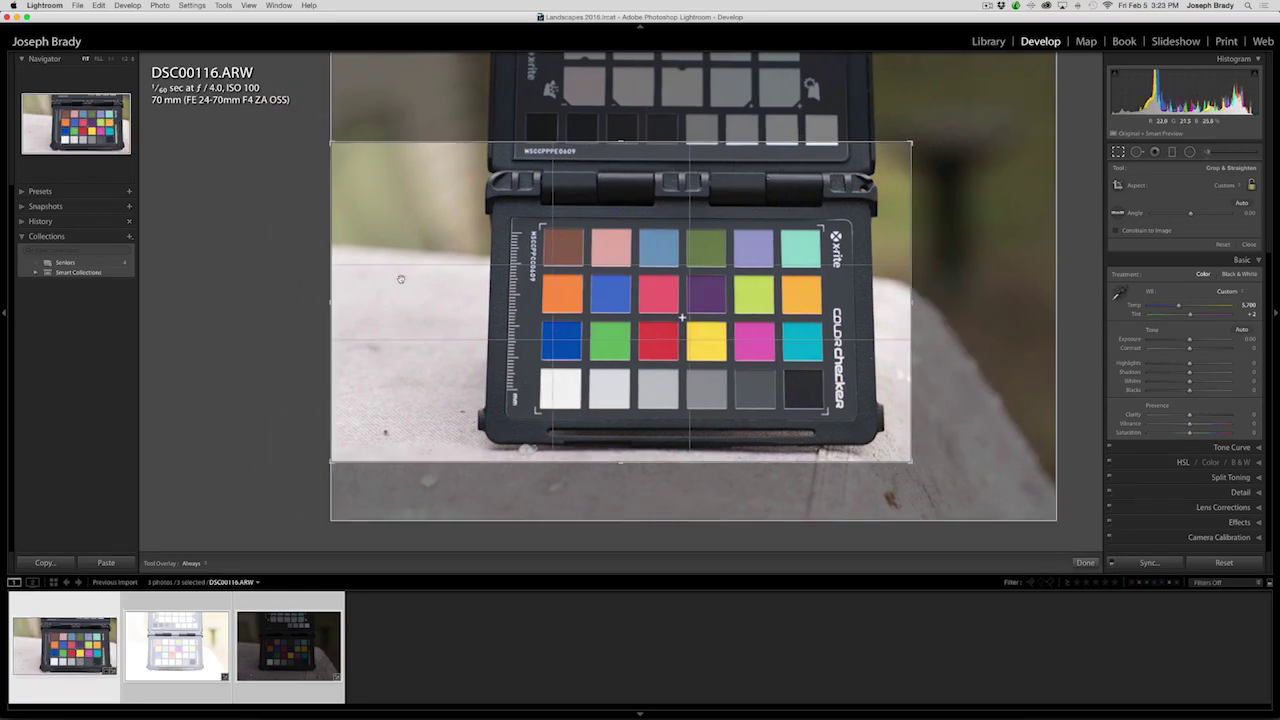
drag(331, 300, 394, 297)
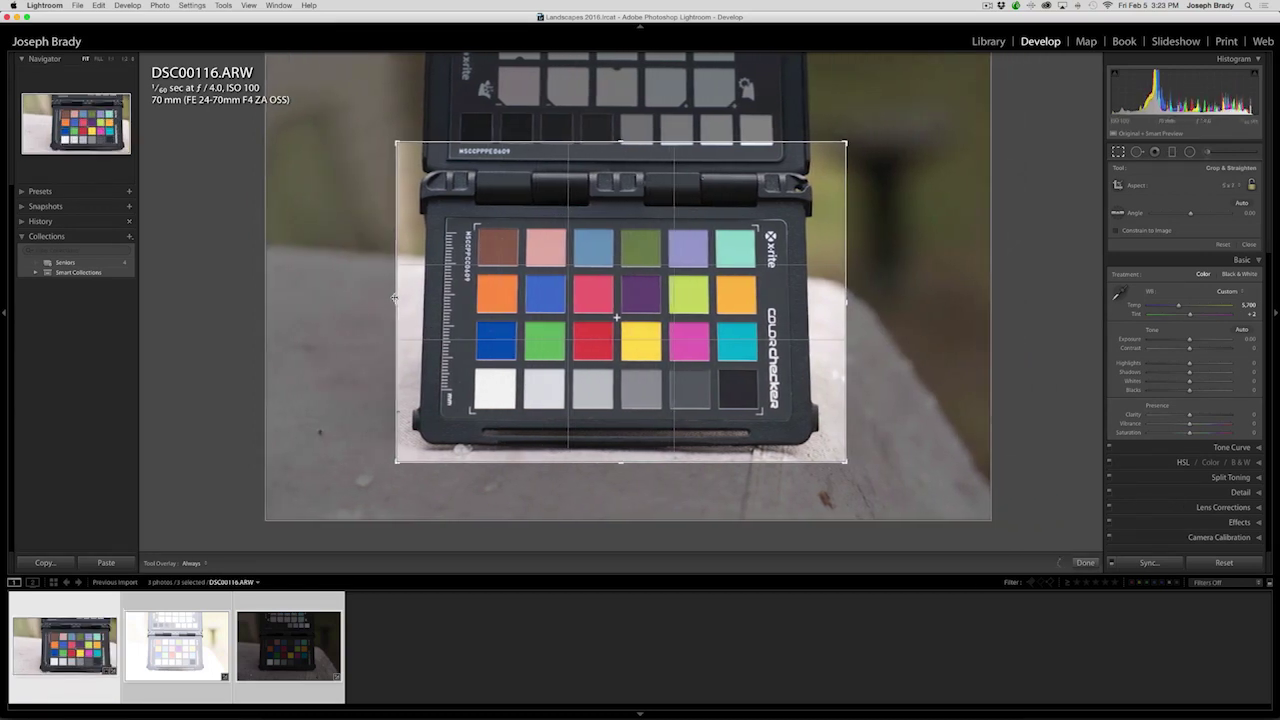
key(Return)
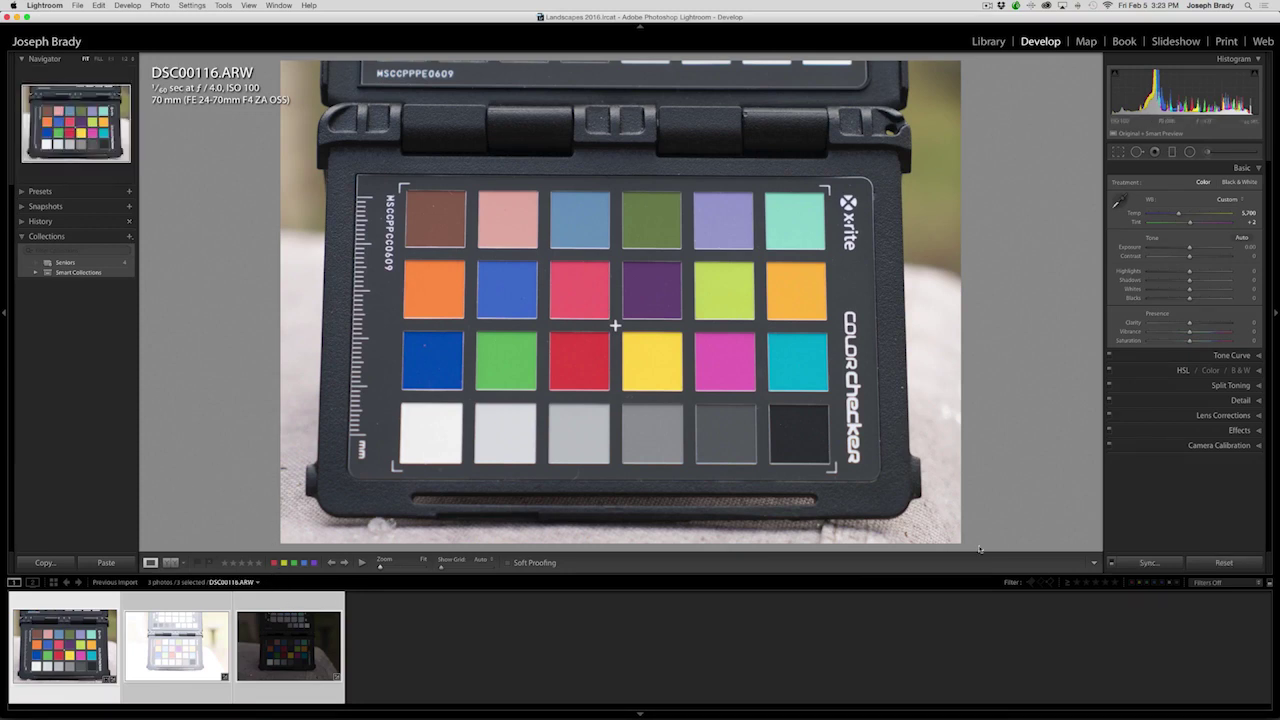
- Synchronize the crop to the other two selected photos, keeping White Balance, Process Version and Calibration included
click(1149, 562)
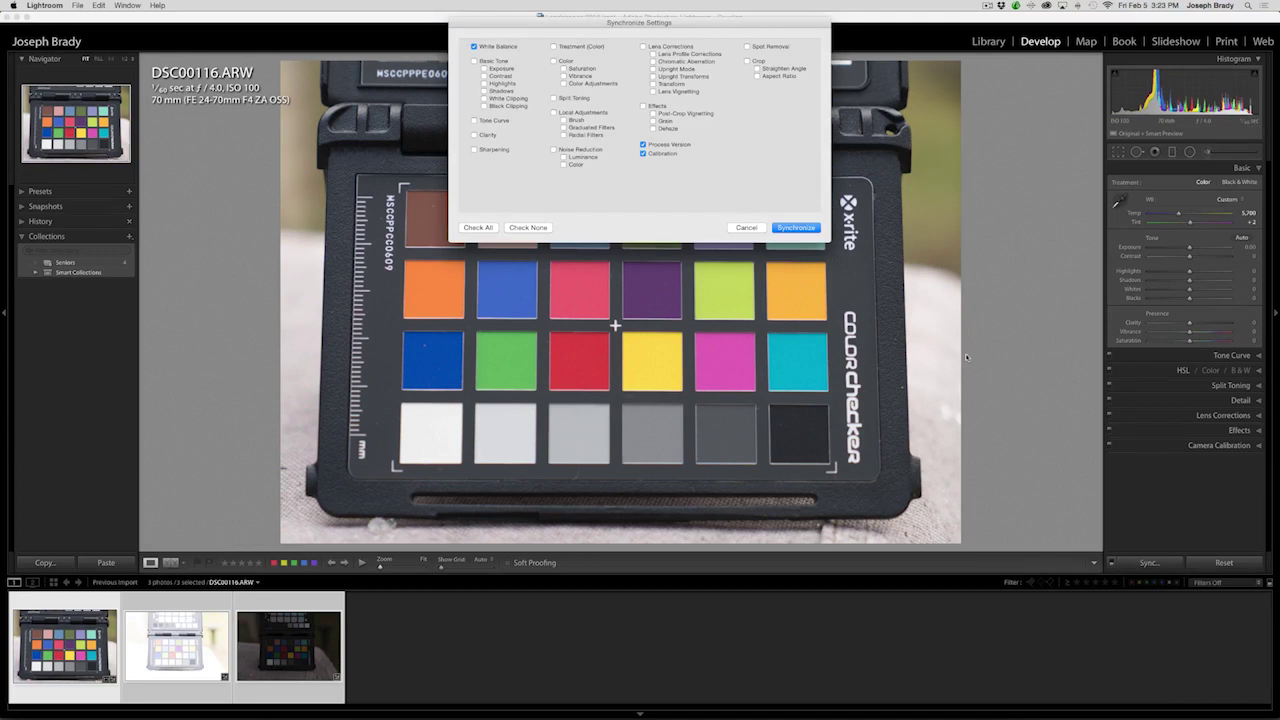
click(747, 61)
click(795, 228)
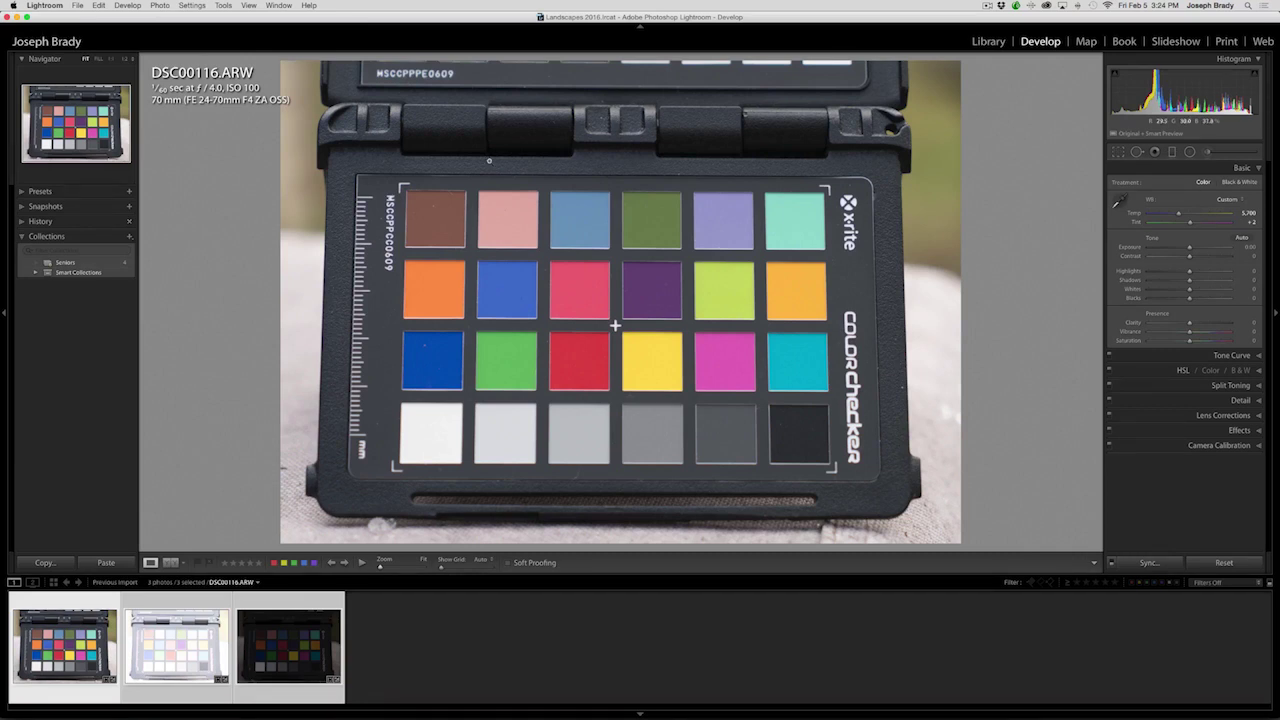
- Start exporting the three photos and choose the Sekonic 758 DTS Shots folder inside Sekonic as the destination
click(85, 7)
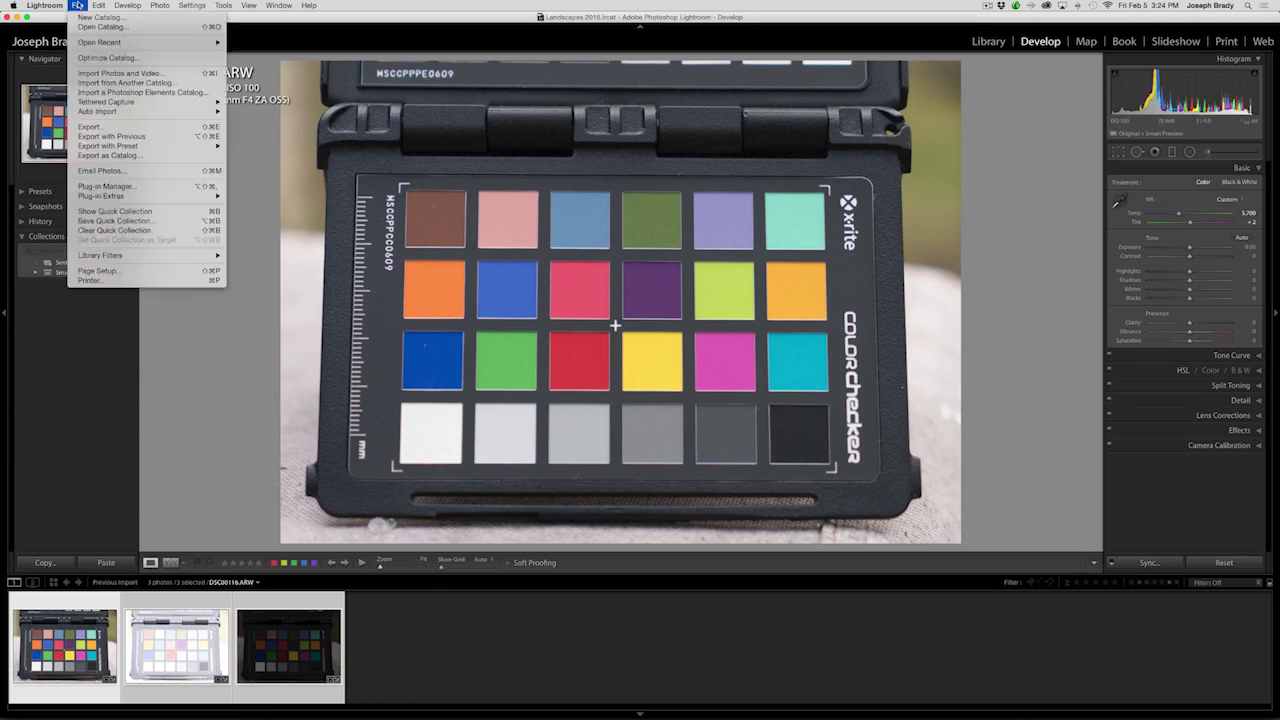
click(108, 130)
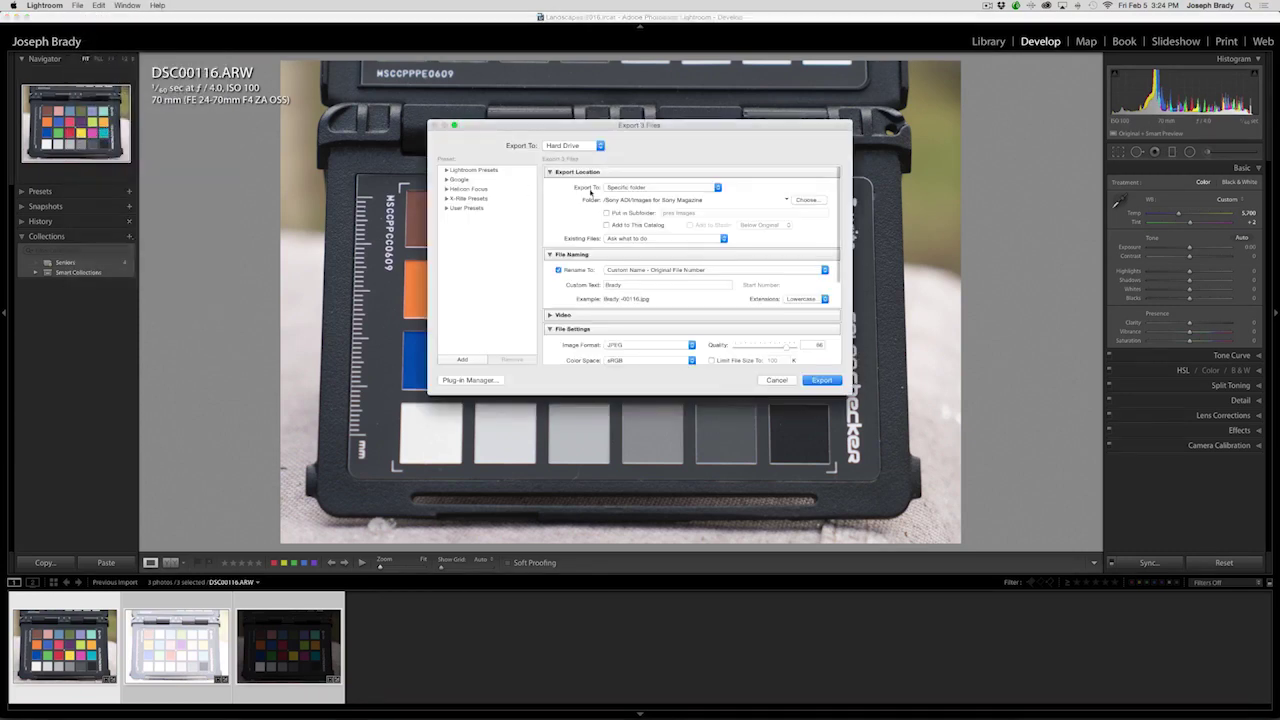
click(806, 201)
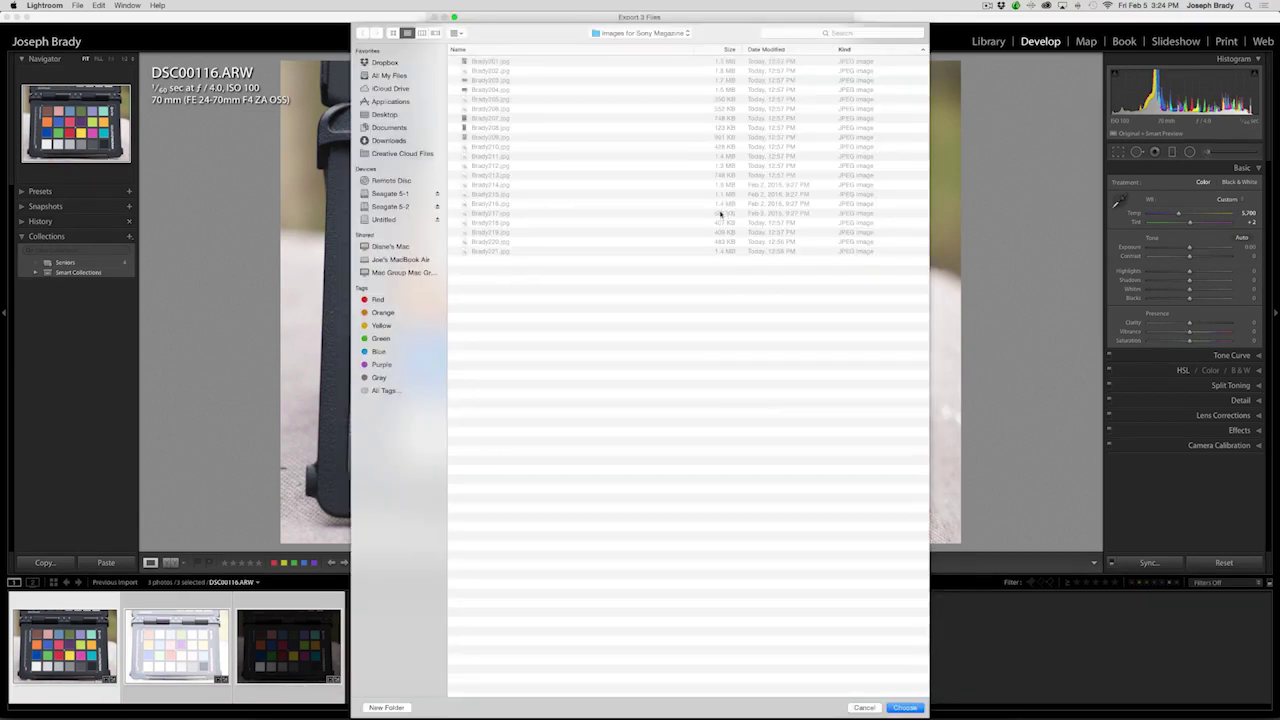
click(624, 34)
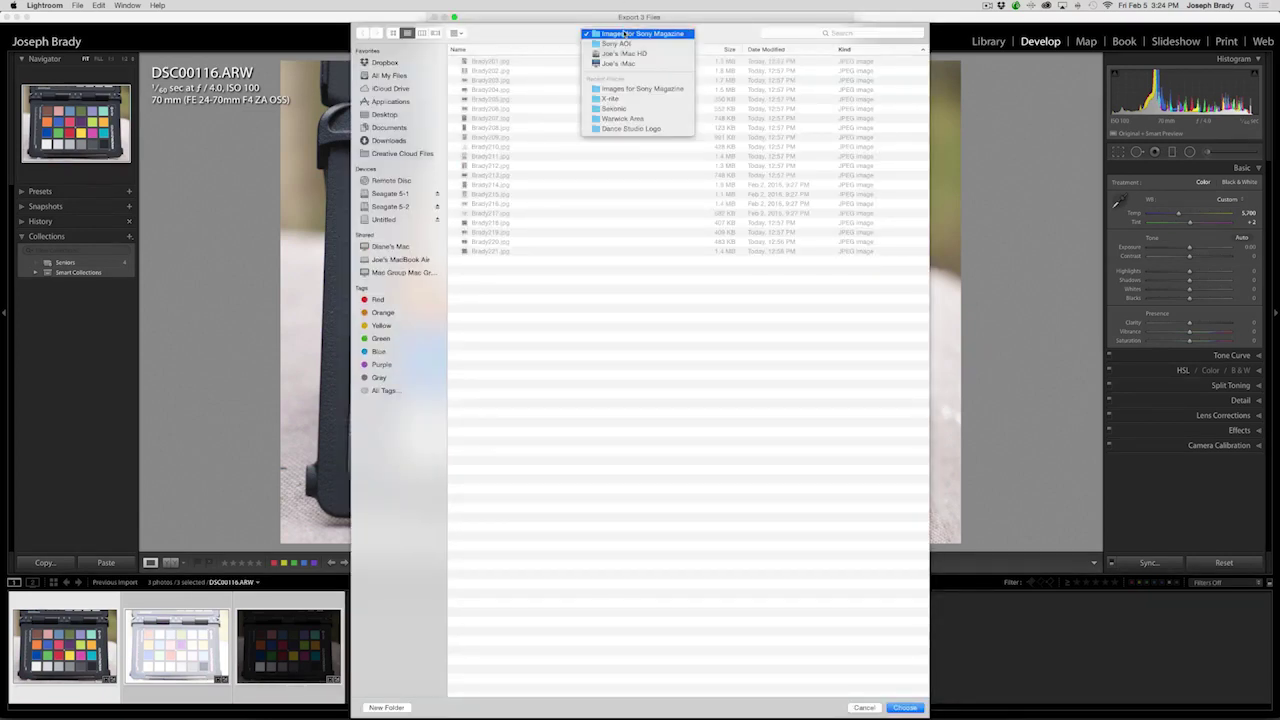
click(614, 108)
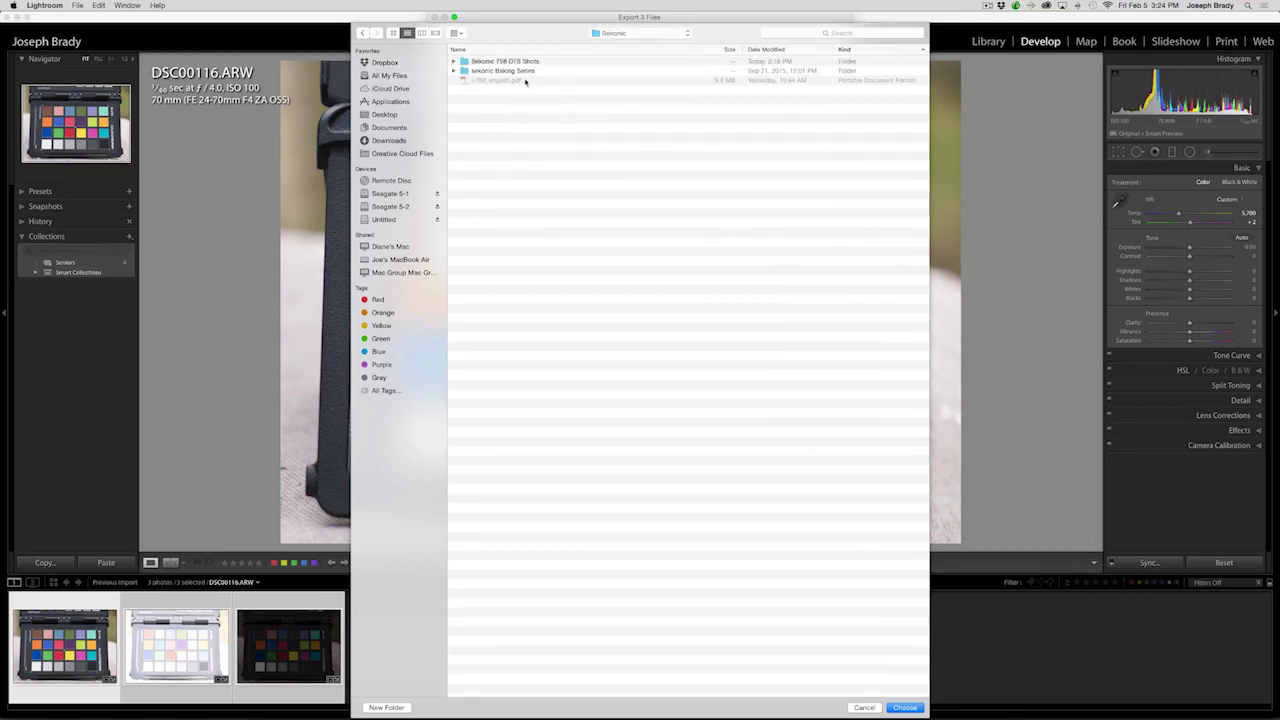
click(525, 62)
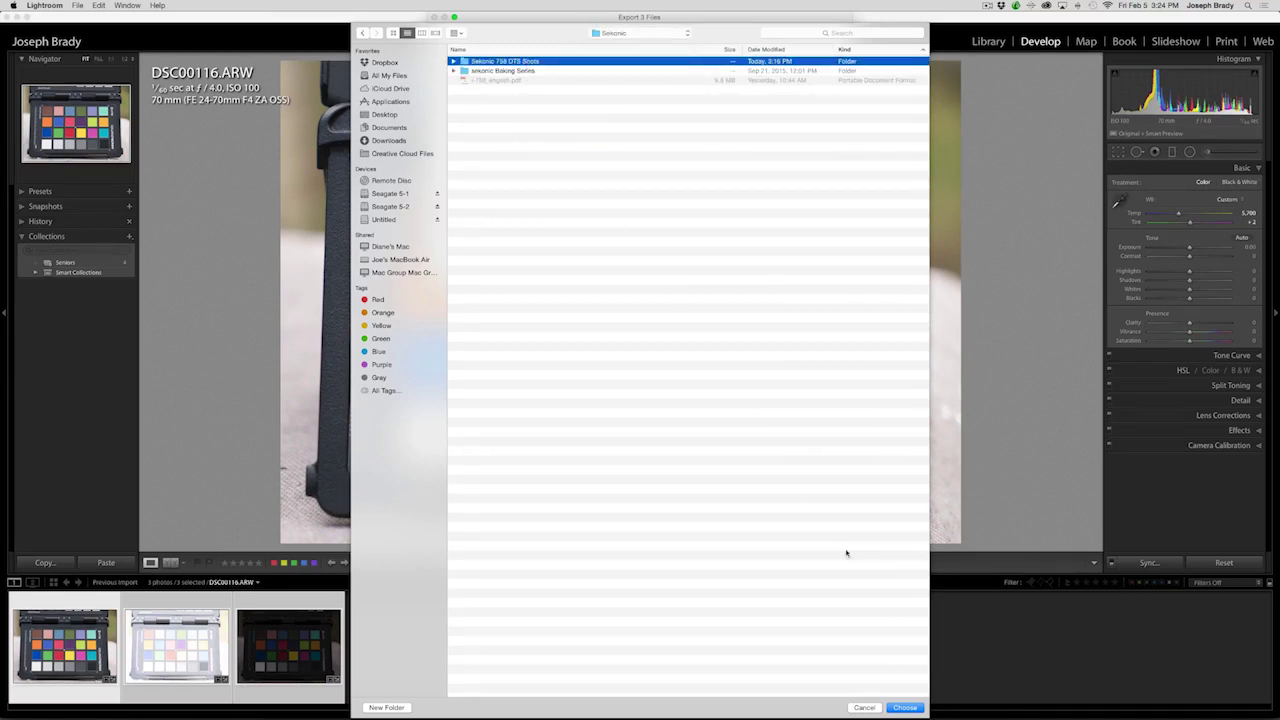
click(902, 707)
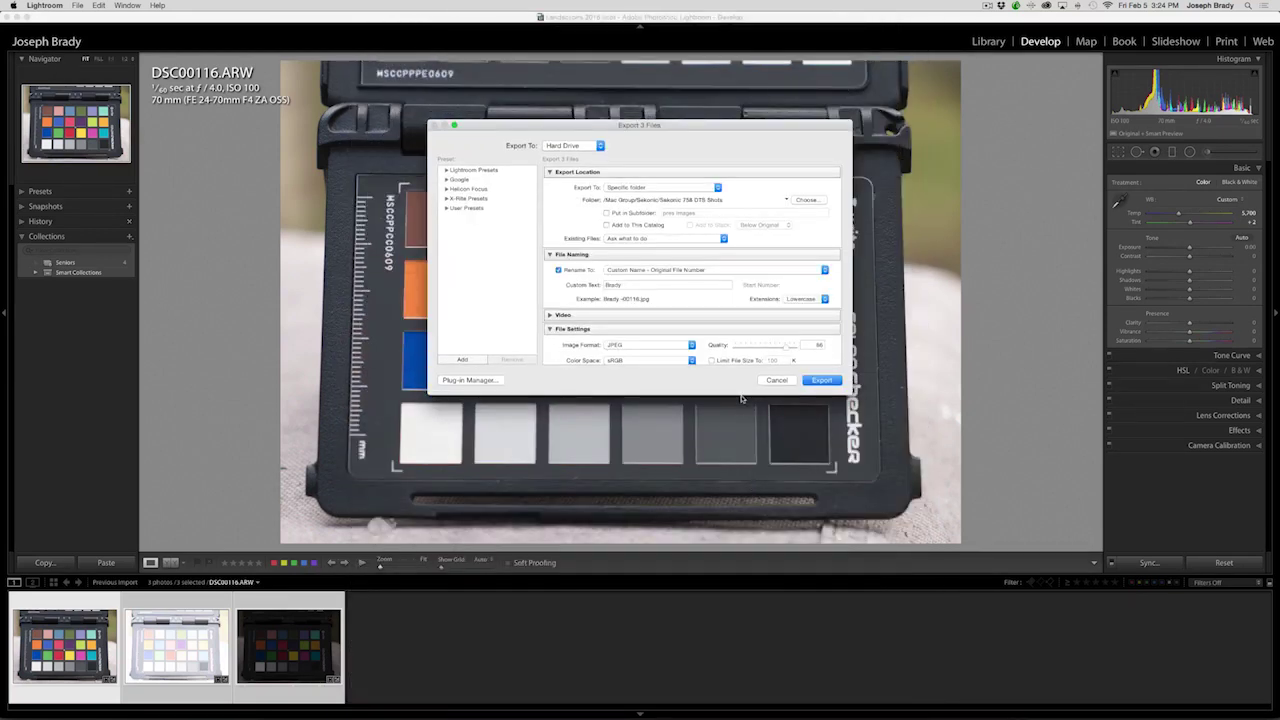
- Turn off renaming, set JPEG quality to 100, and export the three photos resized to a 2,000-pixel long edge
click(558, 270)
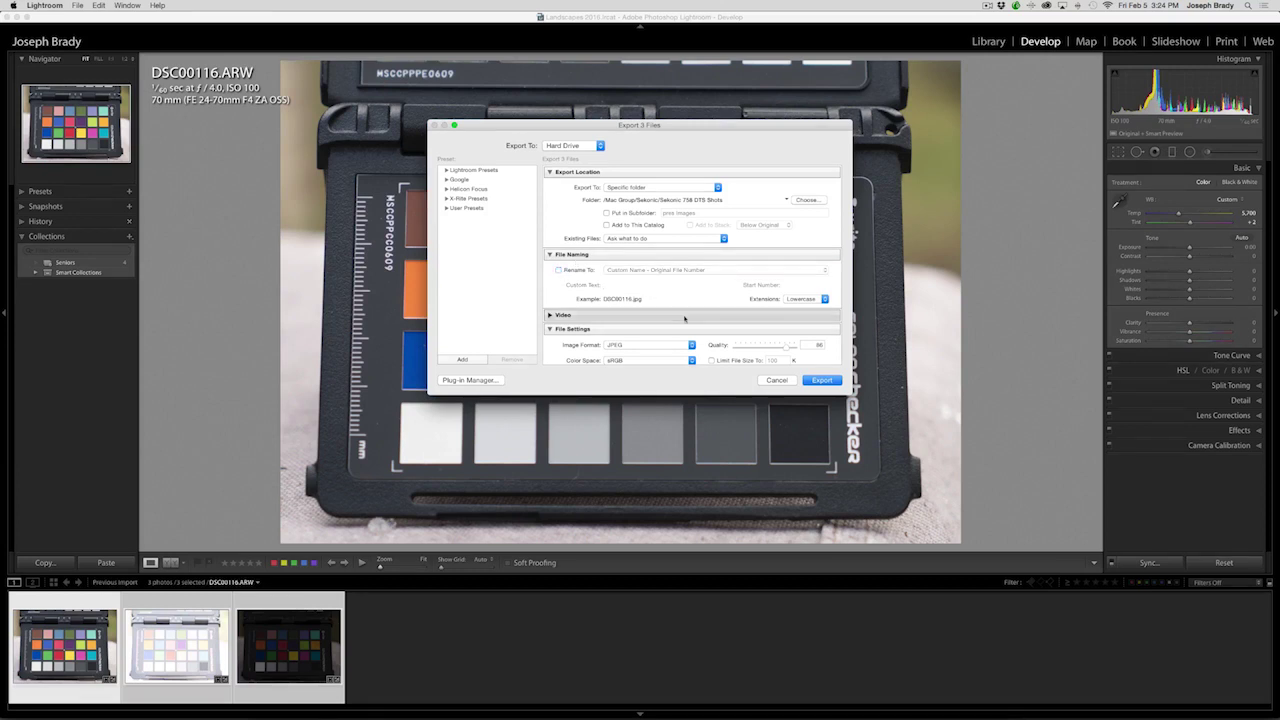
scroll(690, 322, down, 5)
scroll(690, 322, down, 1)
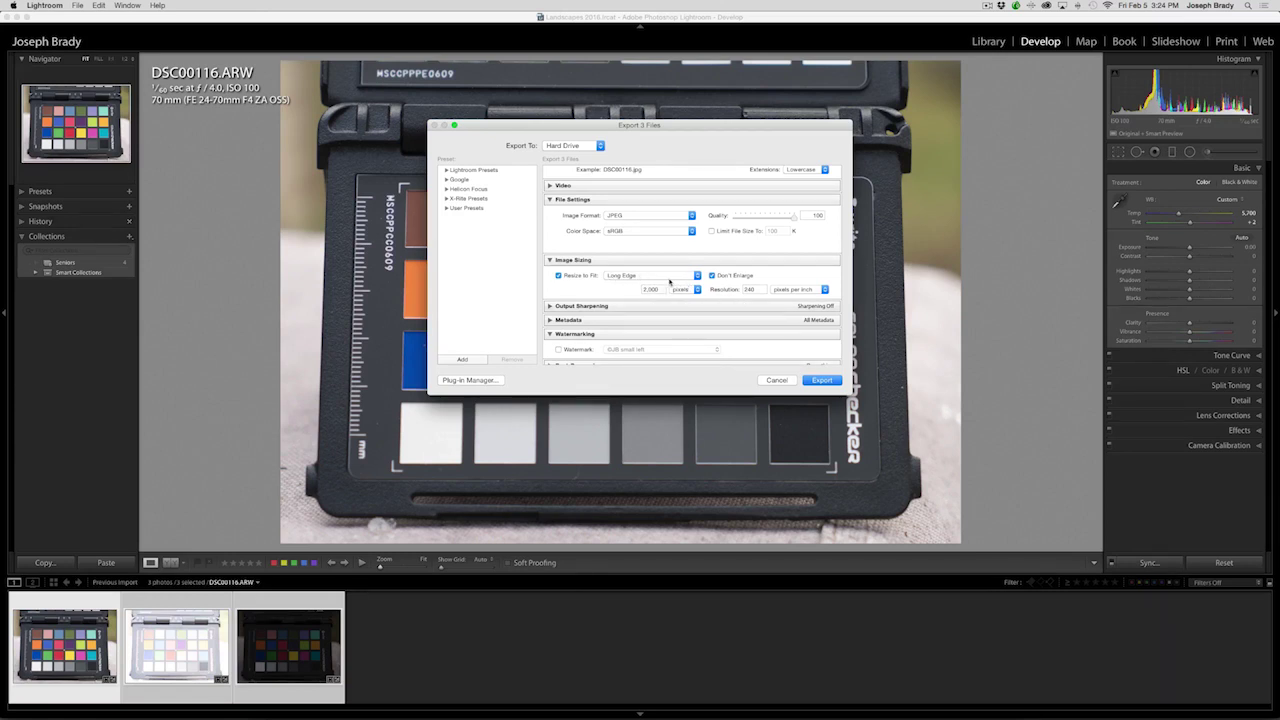
click(821, 381)
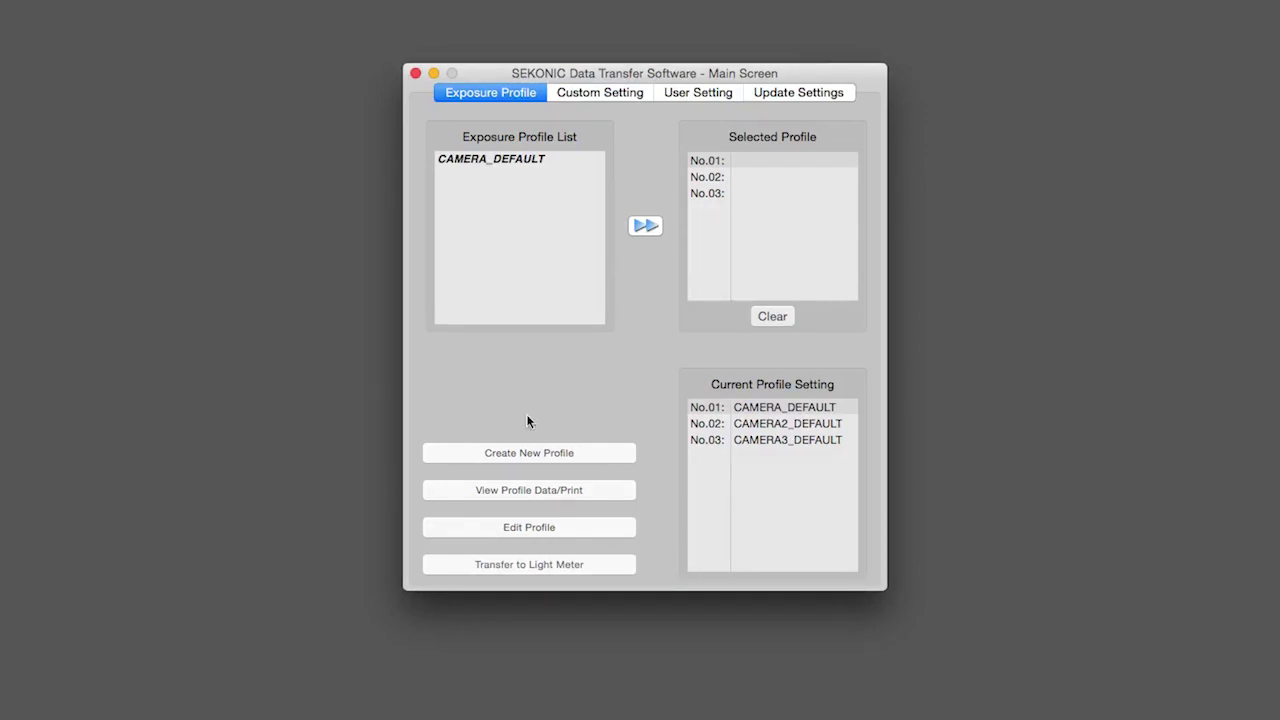
- In SEKONIC Data Transfer Software, create a new Quick Mode profile using the X-Rite ColorChecker Passport target
click(529, 452)
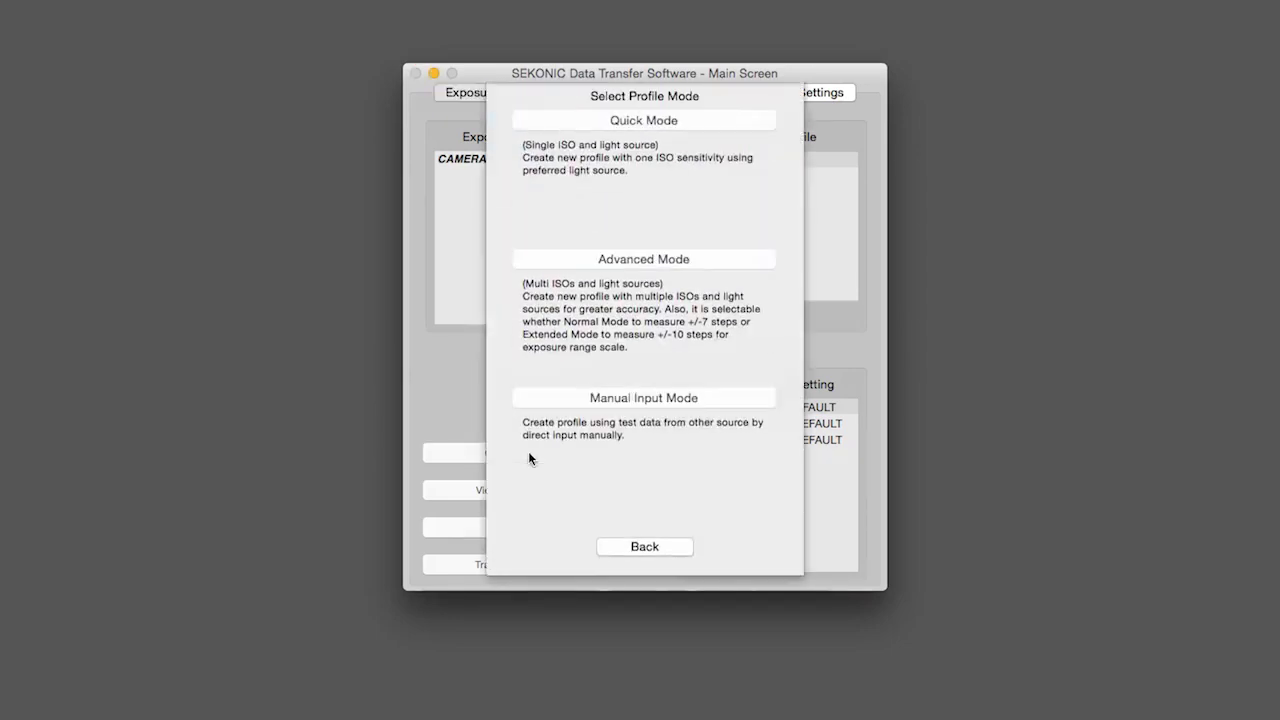
click(687, 120)
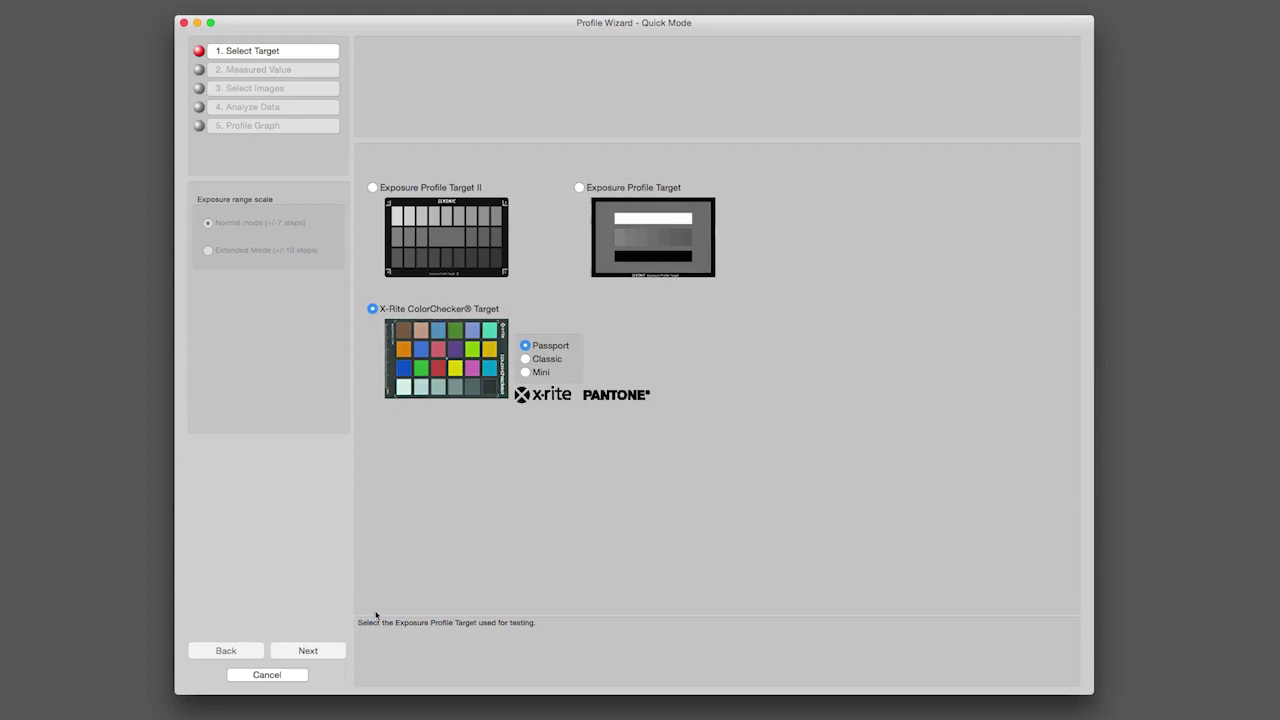
click(309, 651)
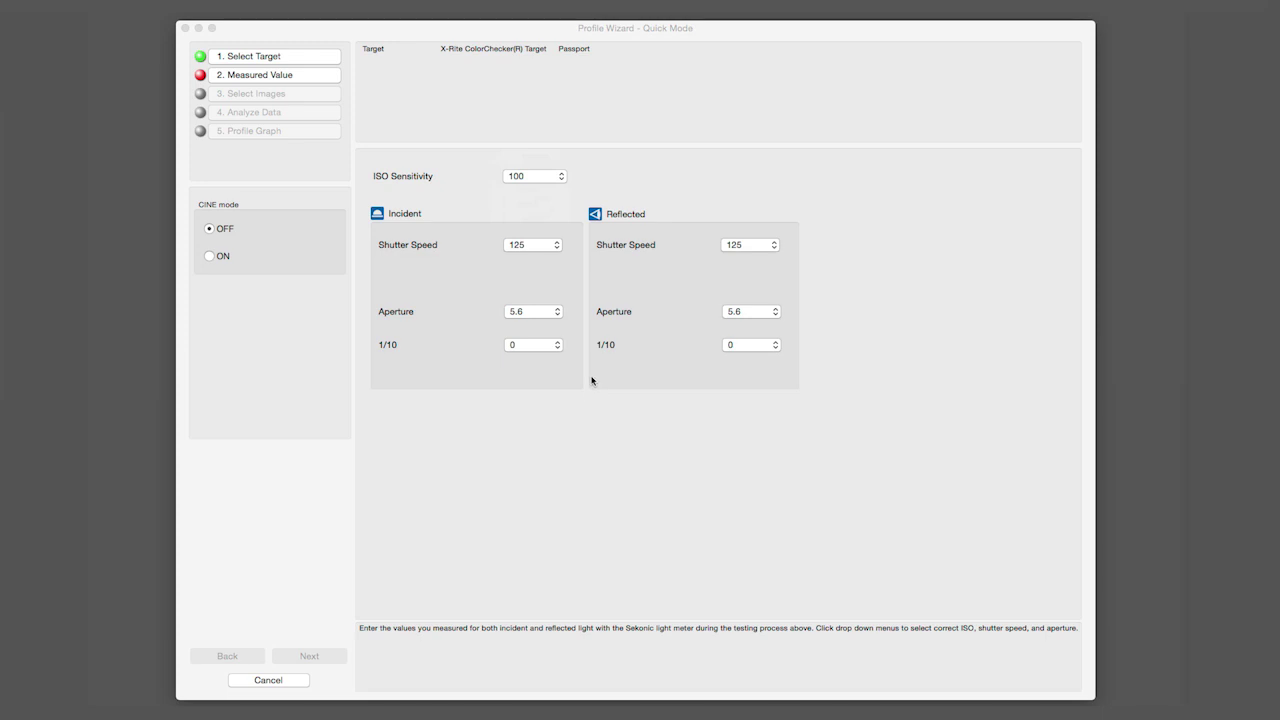
- Set the incident reading to shutter speed 60, aperture 4.0 and 2 tenths
click(548, 245)
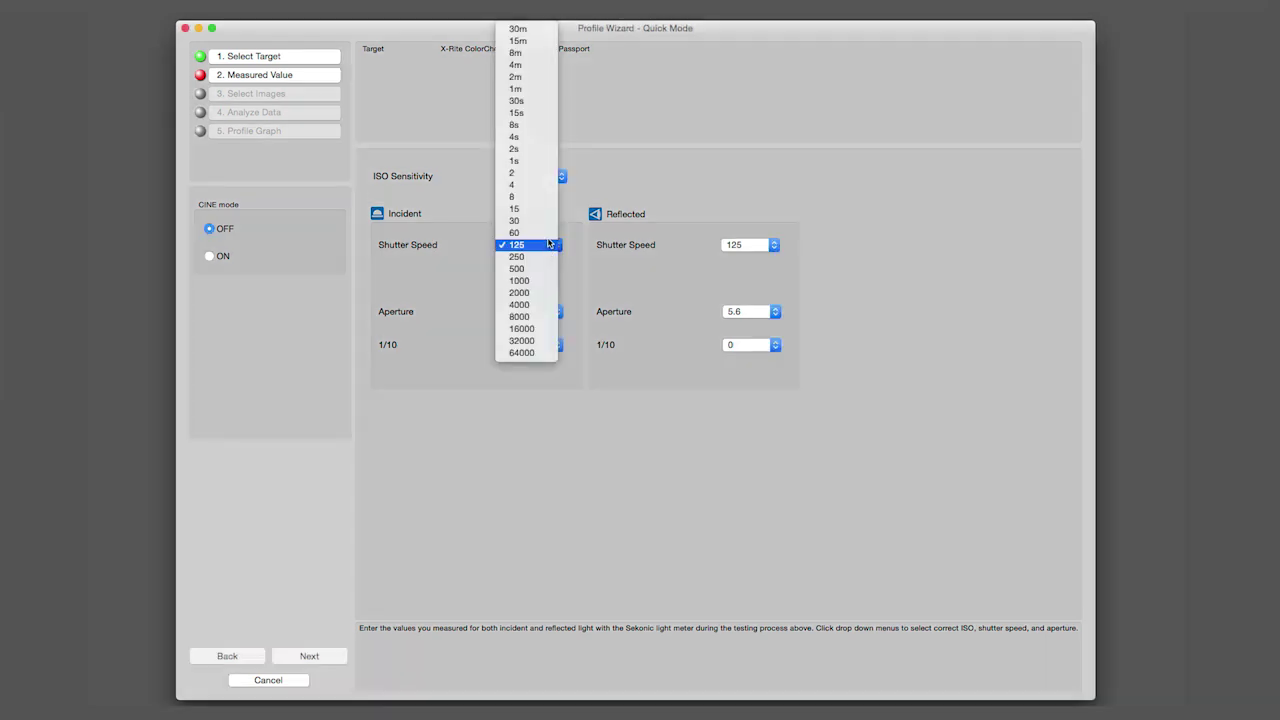
click(548, 230)
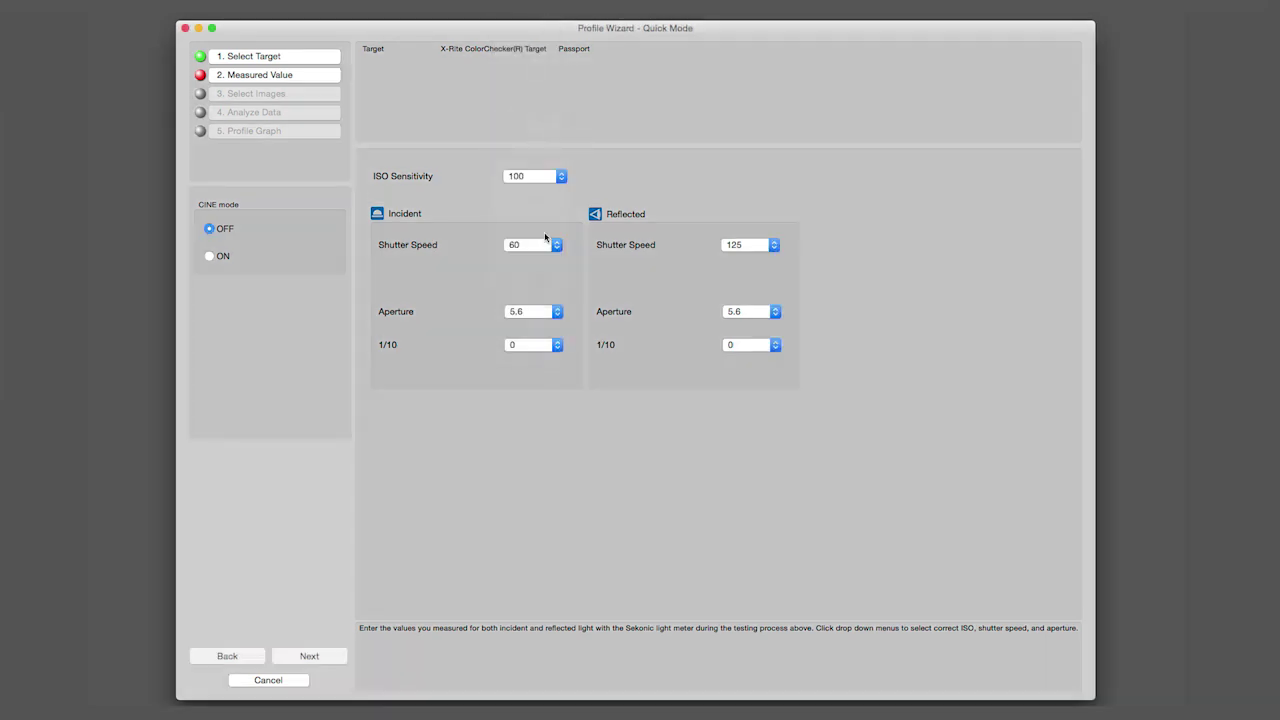
click(541, 311)
click(540, 302)
click(539, 345)
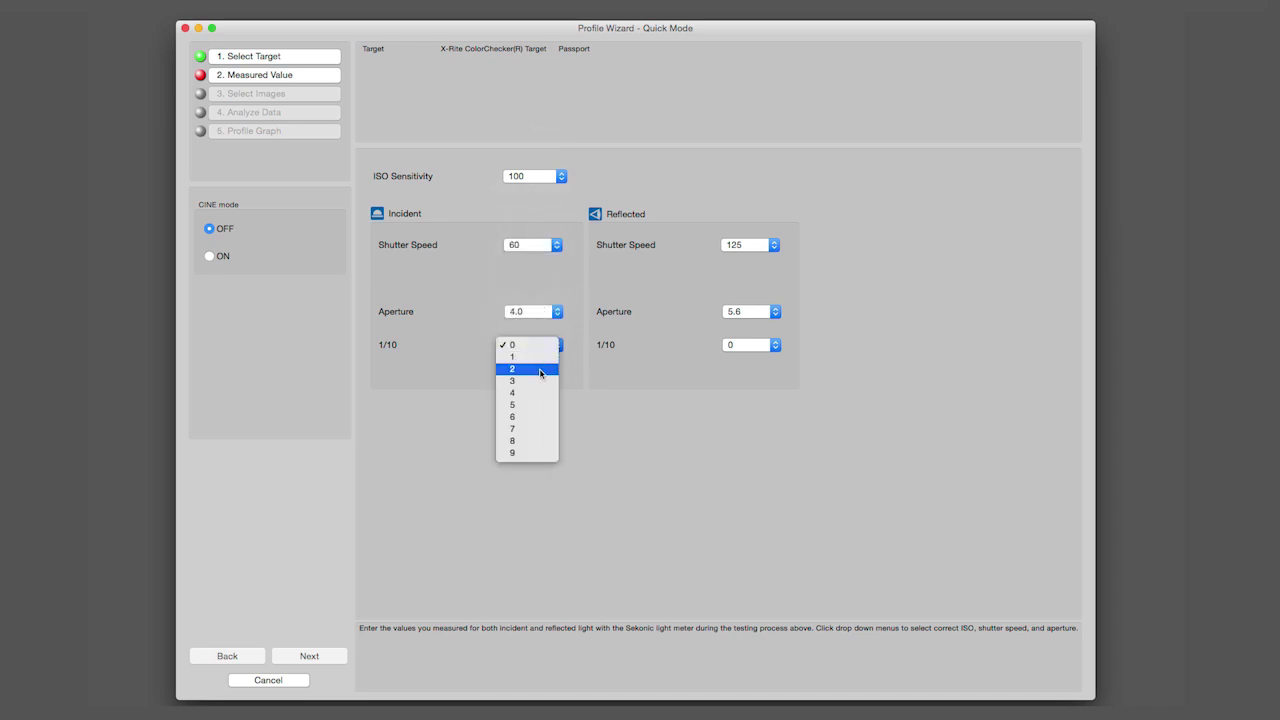
click(540, 370)
- Set the reflected reading to shutter speed 60 and aperture 4.0, with the tenths at 7 for incident and 2 for reflected
click(738, 246)
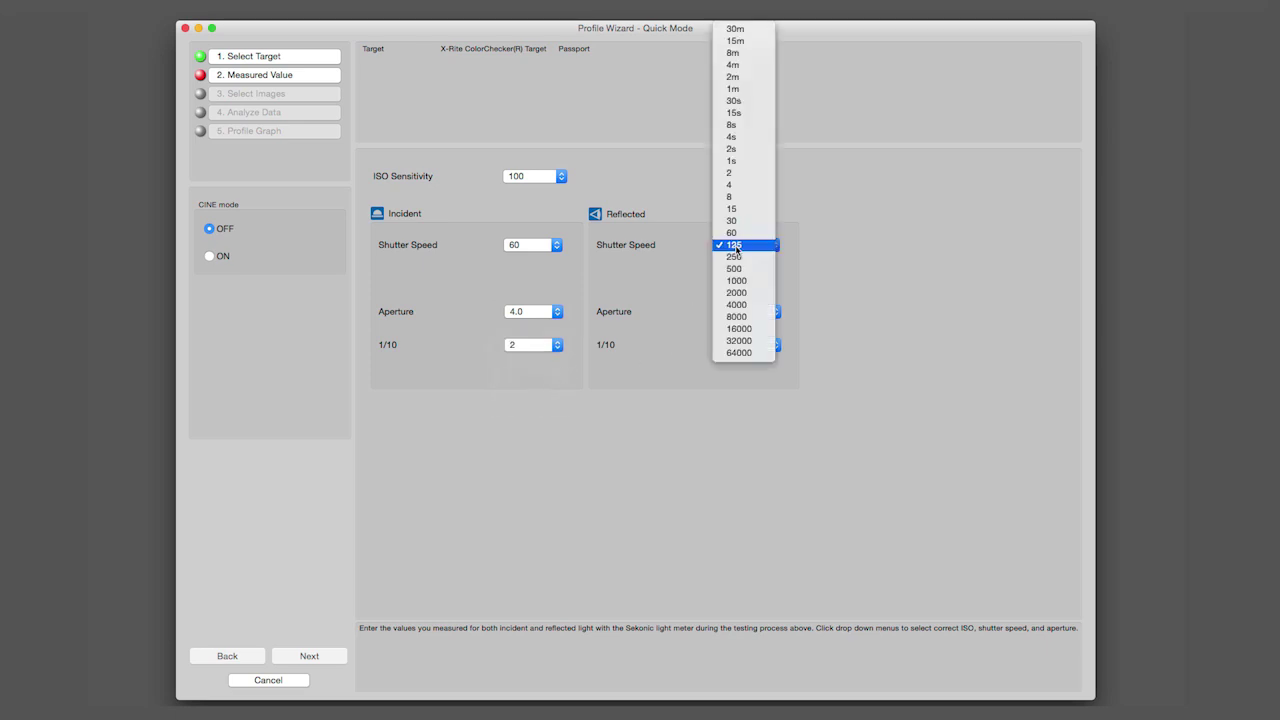
click(737, 236)
click(750, 314)
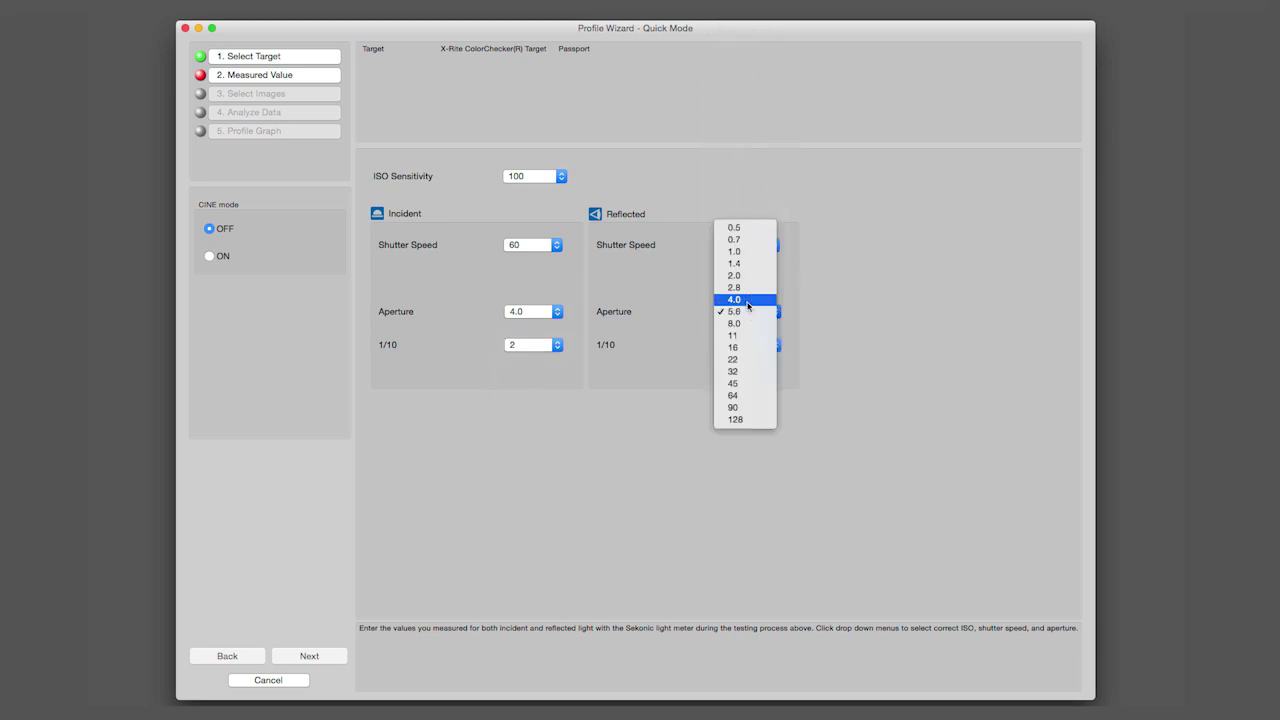
click(740, 300)
click(757, 345)
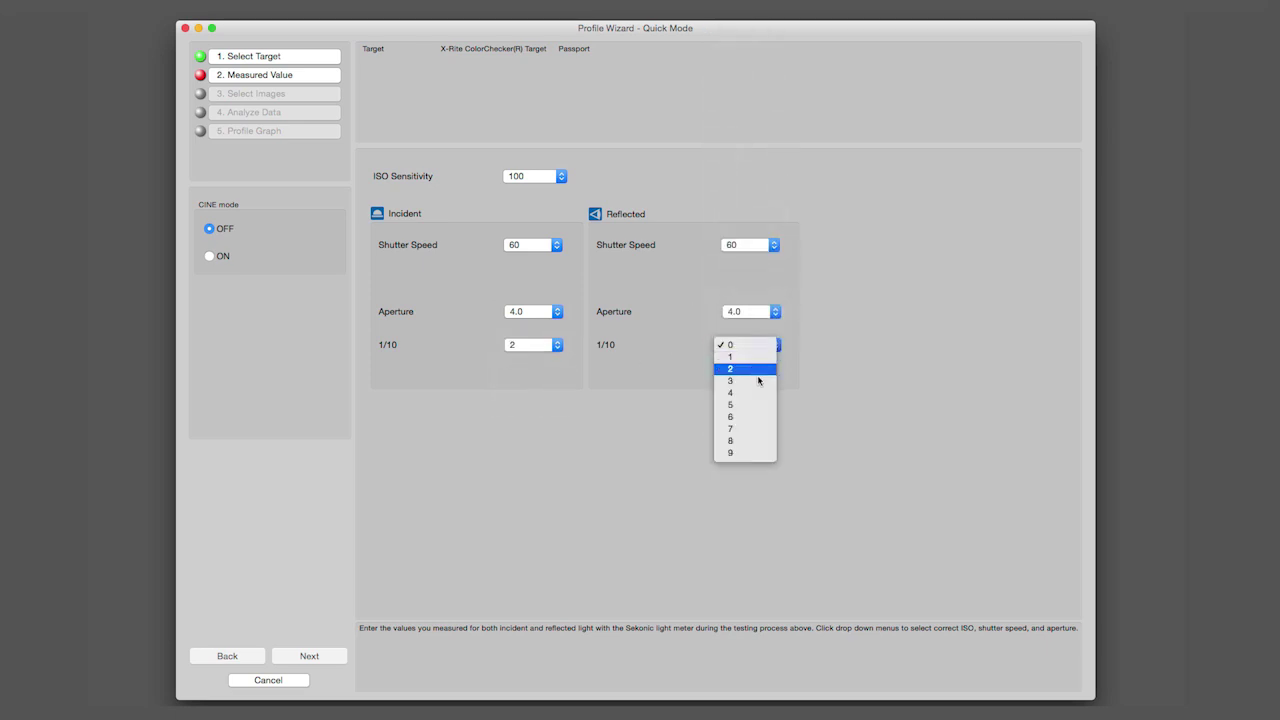
click(754, 430)
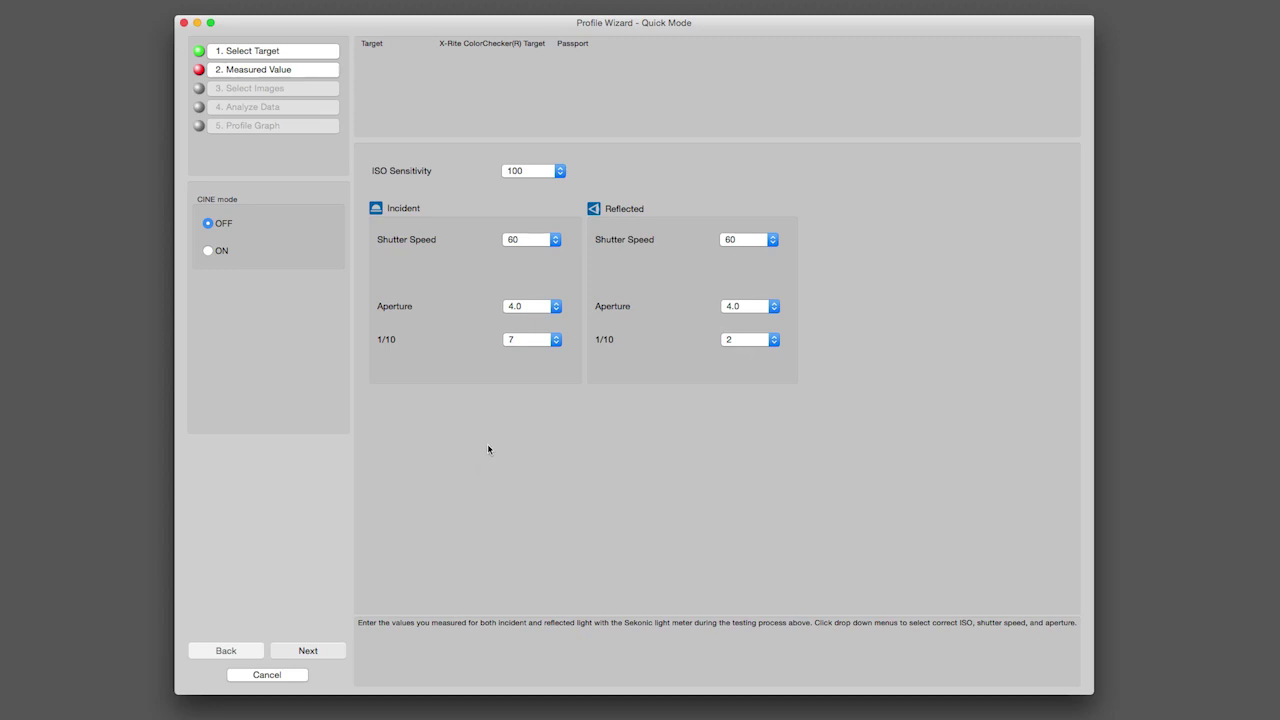
- Proceed to image selection and load the Sekonic 758 DTS Shots folder from inside the Sekonic folder
key(Return)
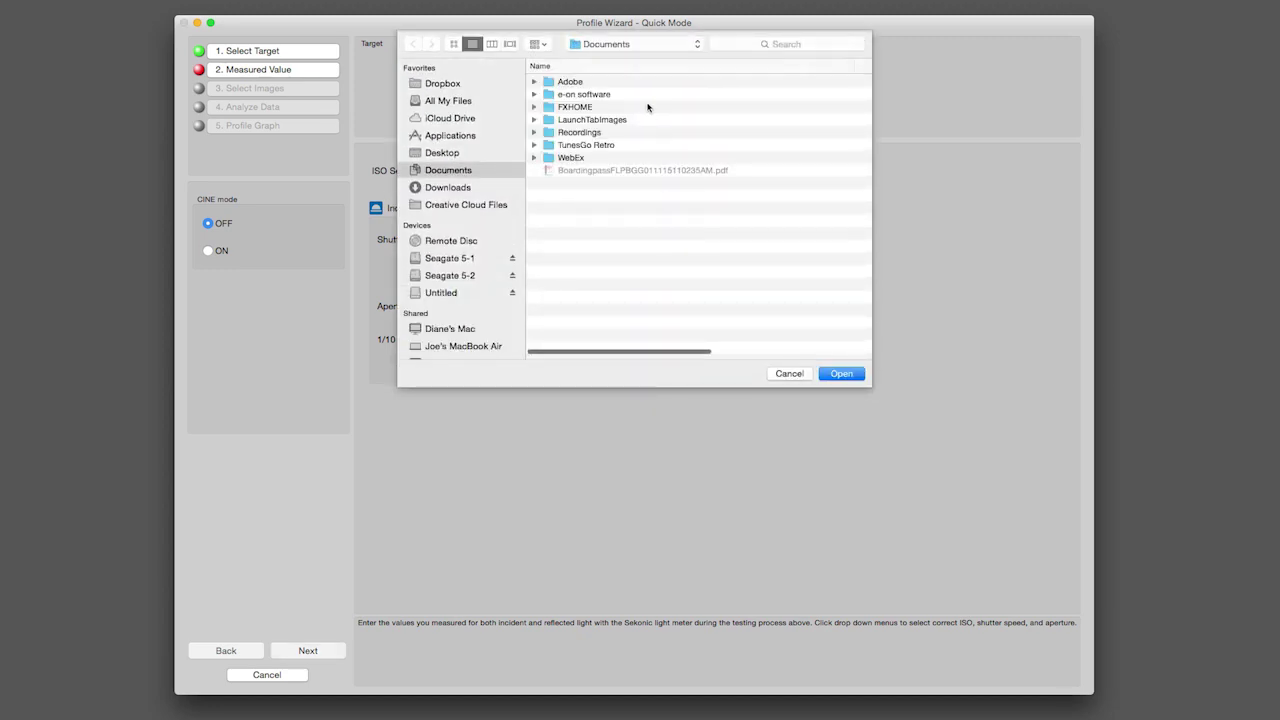
click(650, 48)
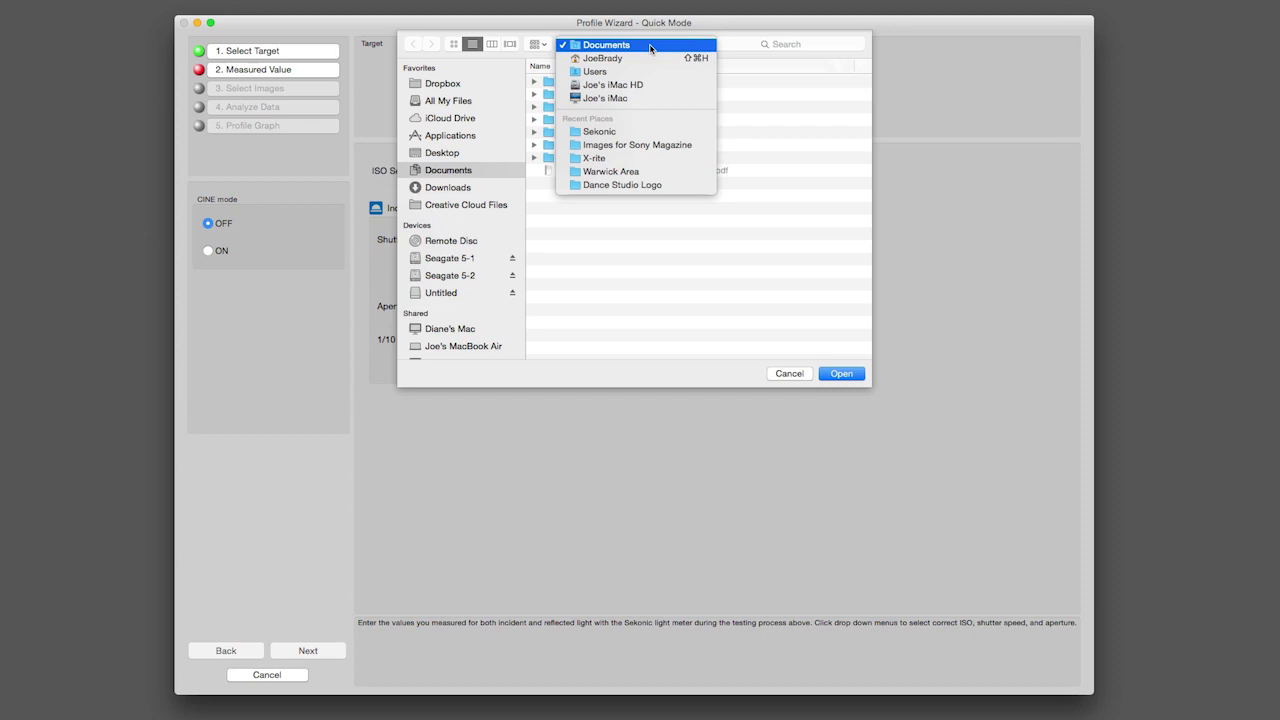
click(640, 133)
click(601, 86)
double_click(601, 86)
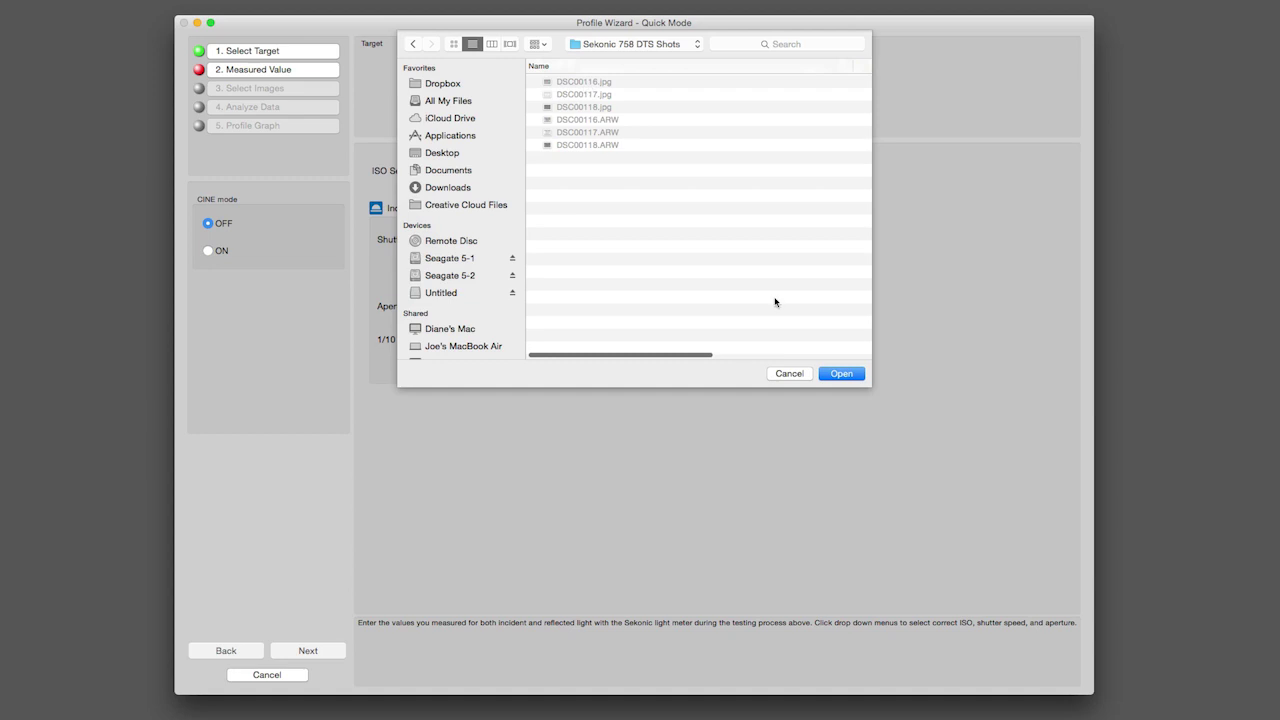
click(841, 373)
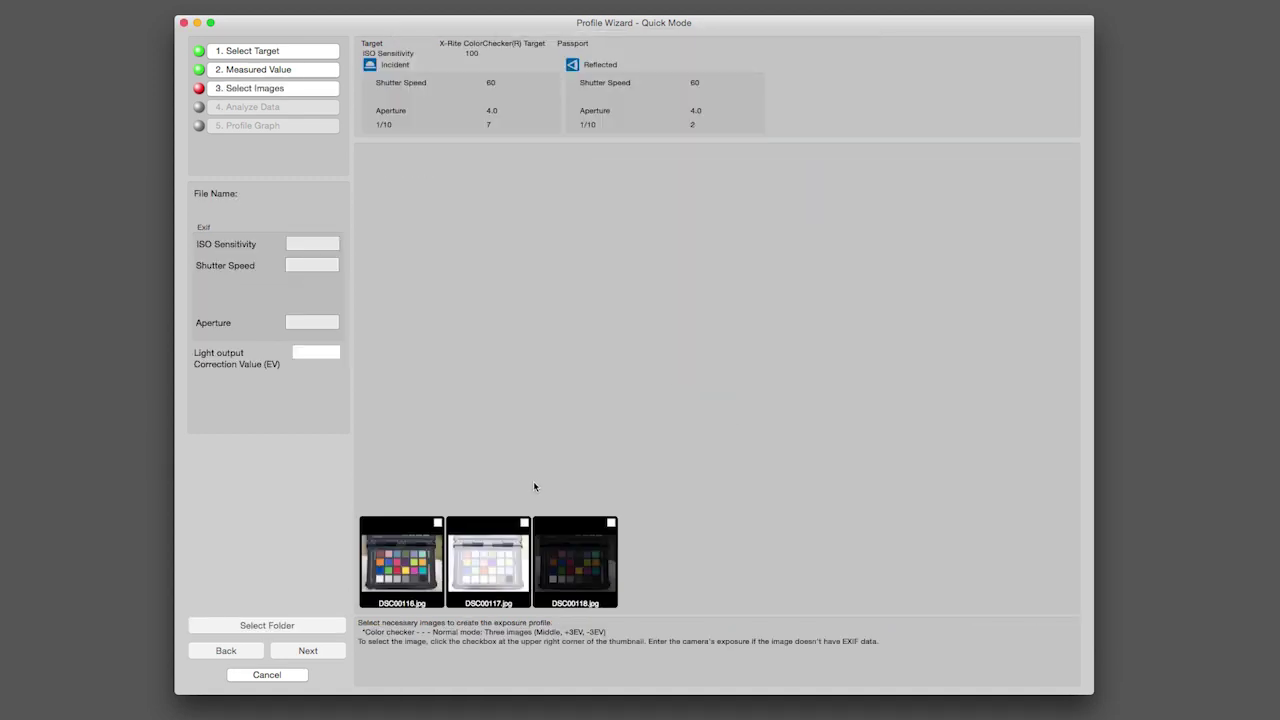
- Include DSC00116.jpg, DSC00117.jpg and DSC00118.jpg in the profile and continue to data analysis
click(438, 523)
click(524, 523)
click(611, 523)
click(325, 657)
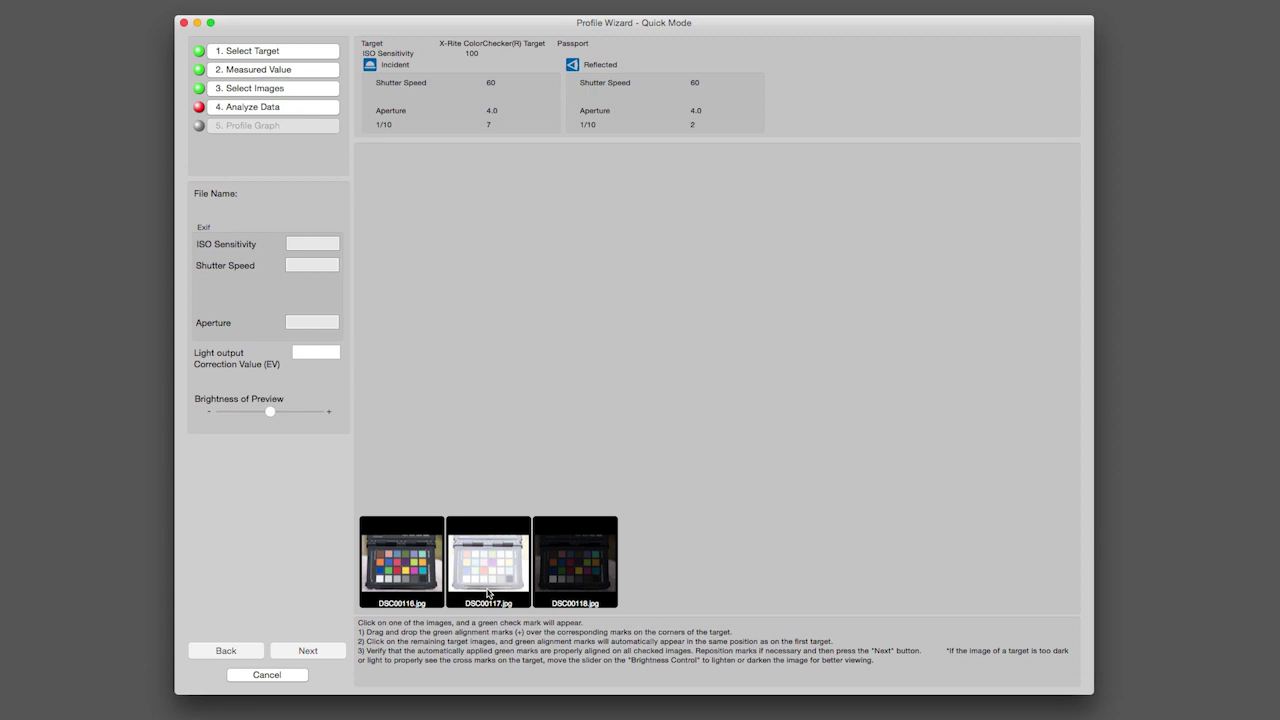
- Place the four green alignment marks on the corner marks of the ColorChecker in DSC00116.jpg
click(413, 569)
click(701, 255)
drag(687, 292, 557, 238)
drag(749, 290, 867, 238)
drag(686, 362, 551, 456)
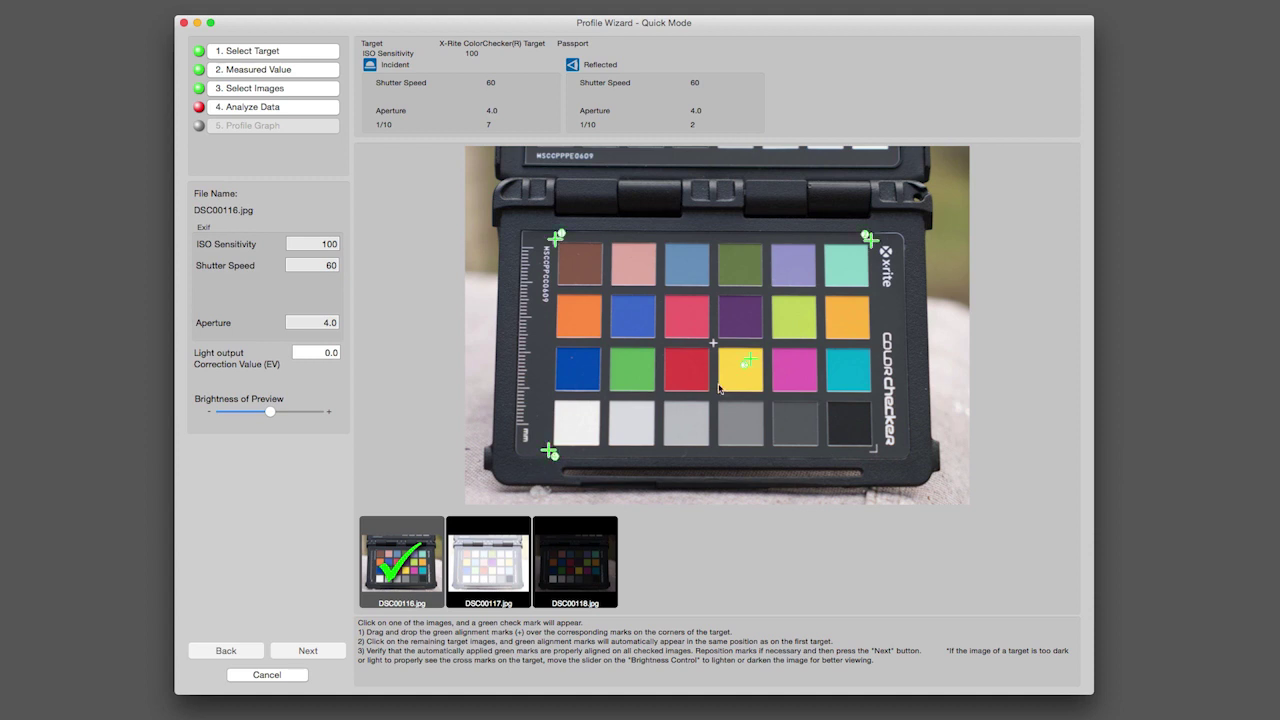
drag(793, 380, 875, 456)
- Apply the alignment marks to DSC00117.jpg and DSC00118.jpg and generate the profile graph
click(511, 557)
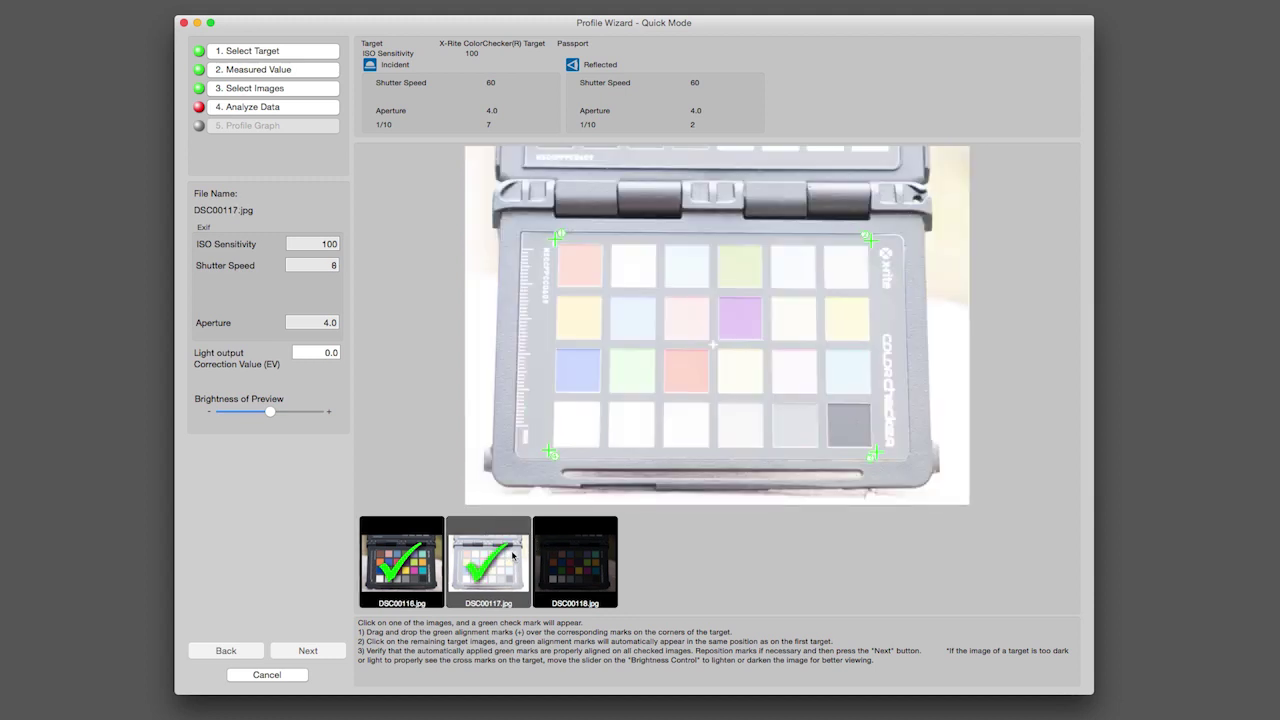
click(563, 559)
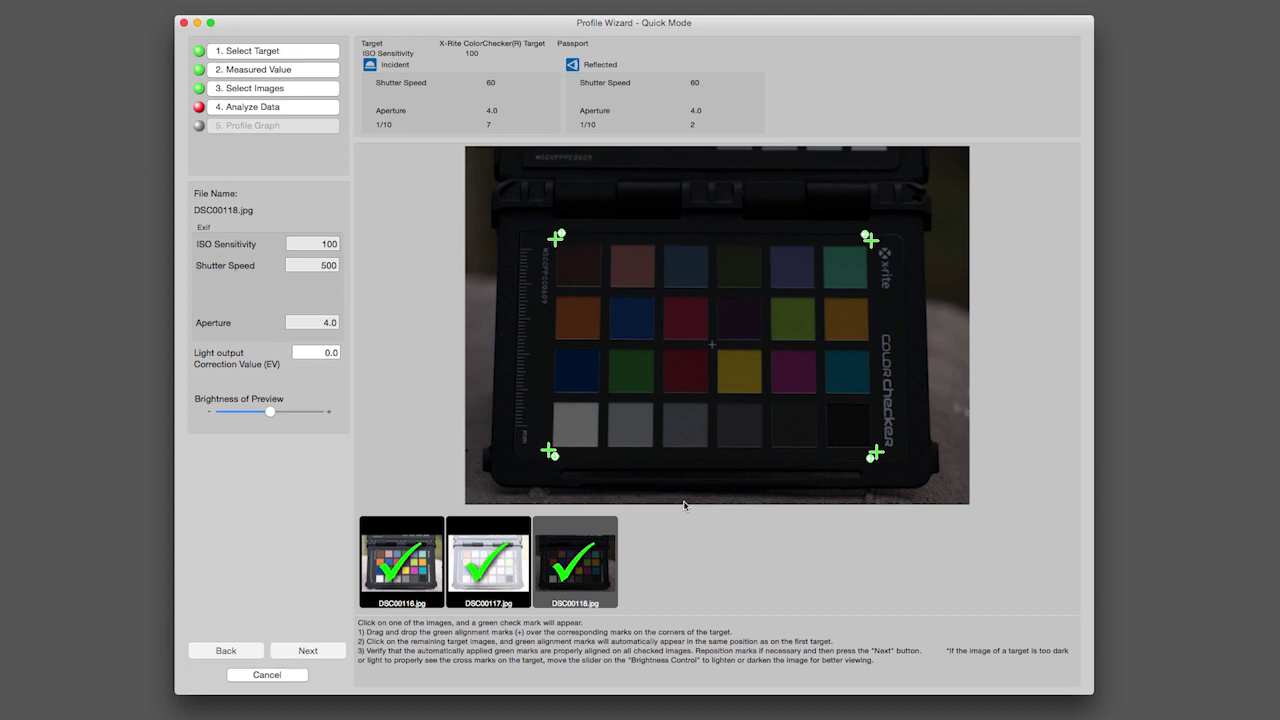
click(306, 650)
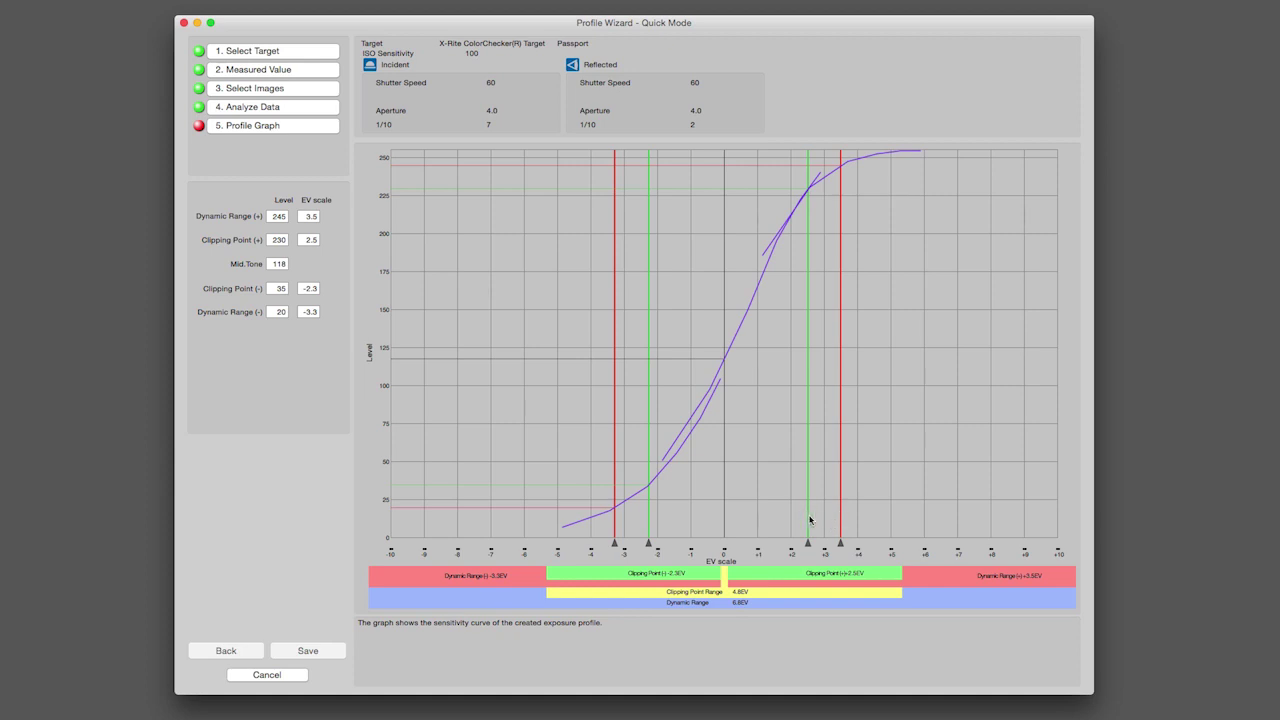
- Save the exposure profile under the name Sony a7rII 100 iso
click(309, 652)
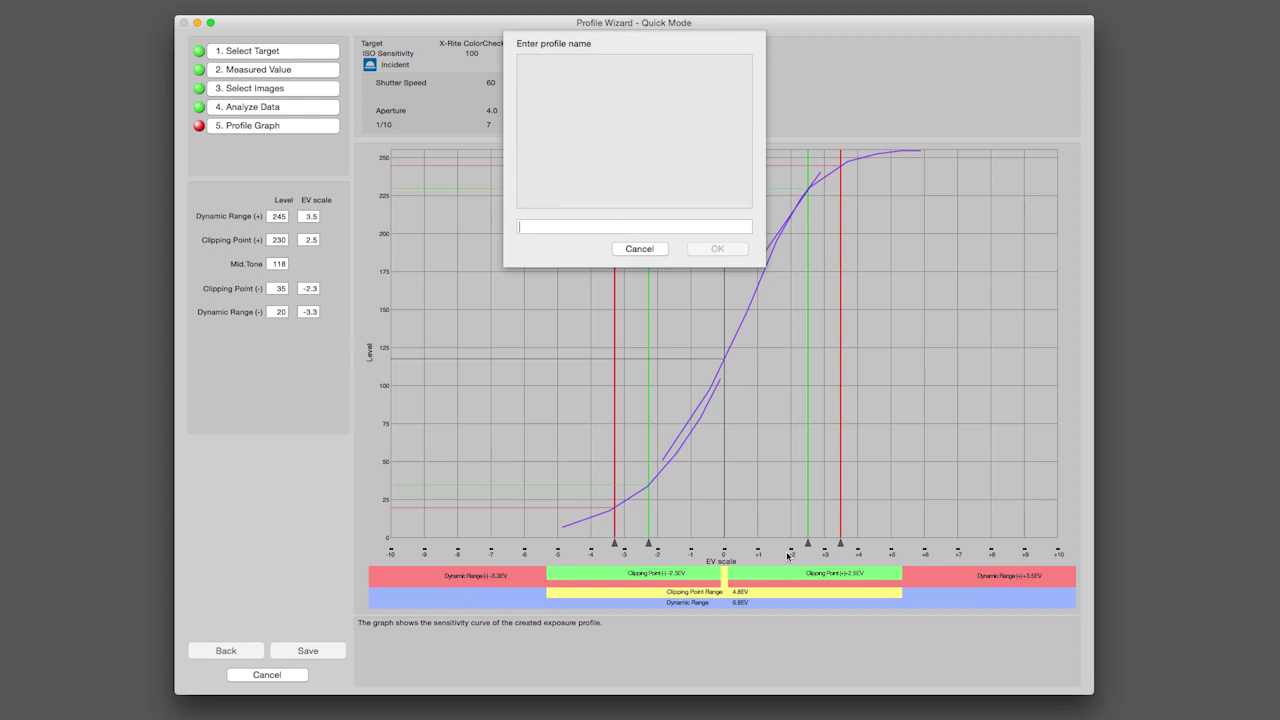
text(Sony a74)
text(II)
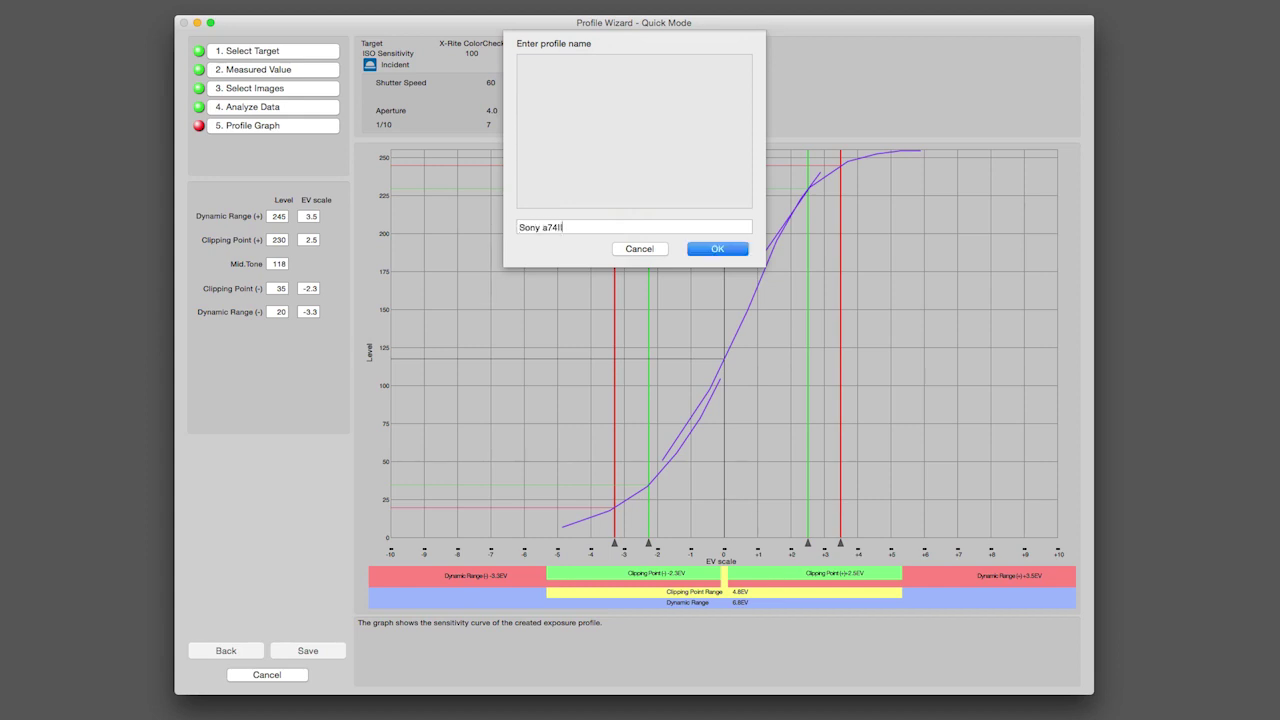
text( 100 iso)
text(r)
click(720, 250)
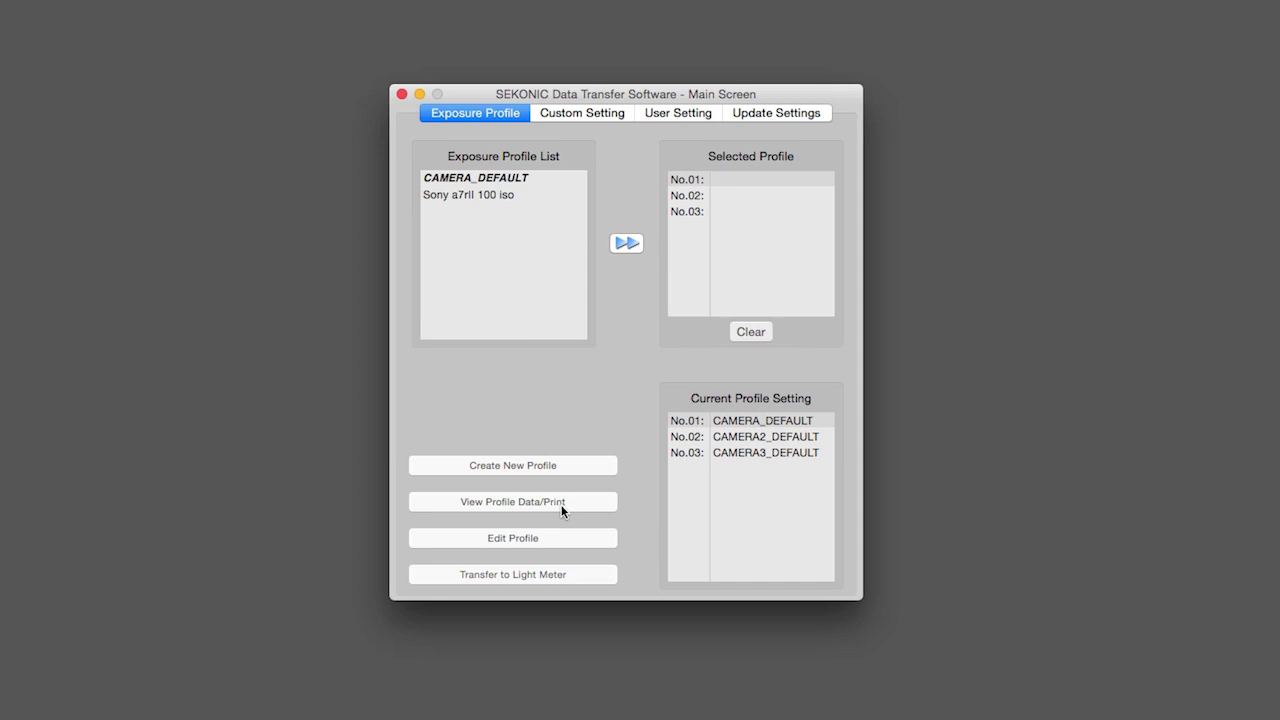
- Open the Sony a7rII 100 iso profile for changing its exposure range at ISO sensitivity 100
click(567, 537)
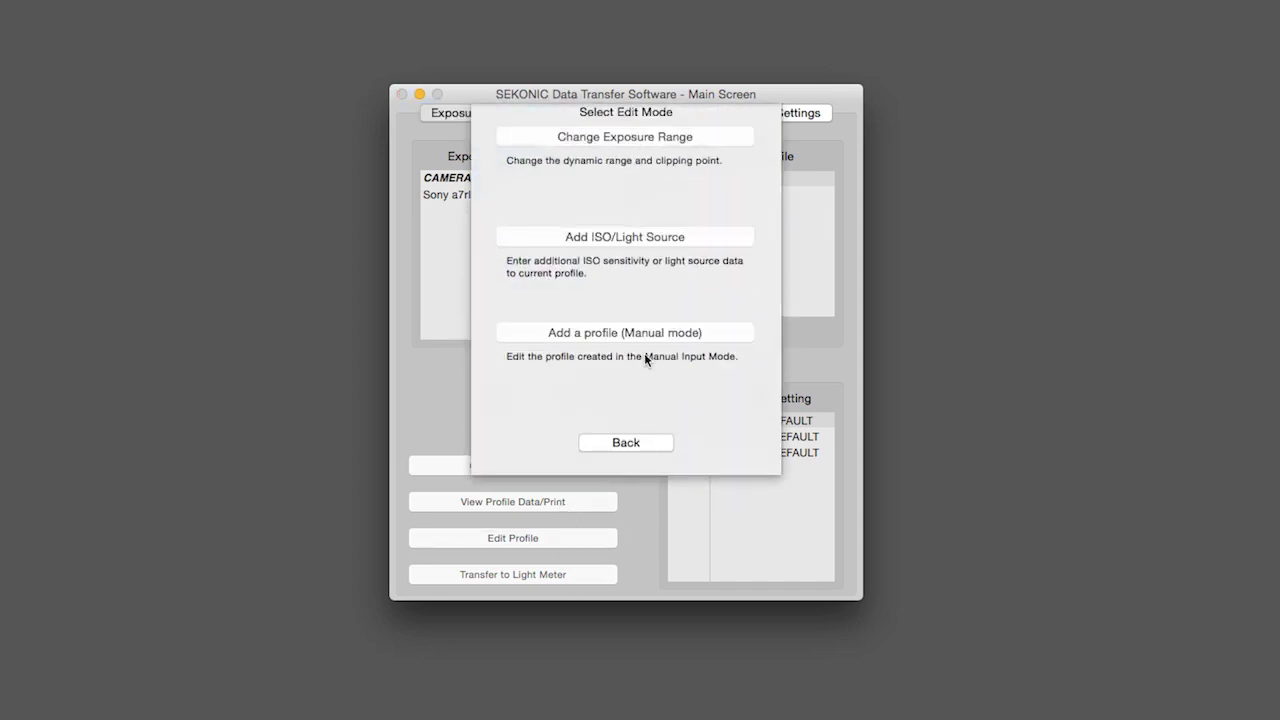
click(642, 138)
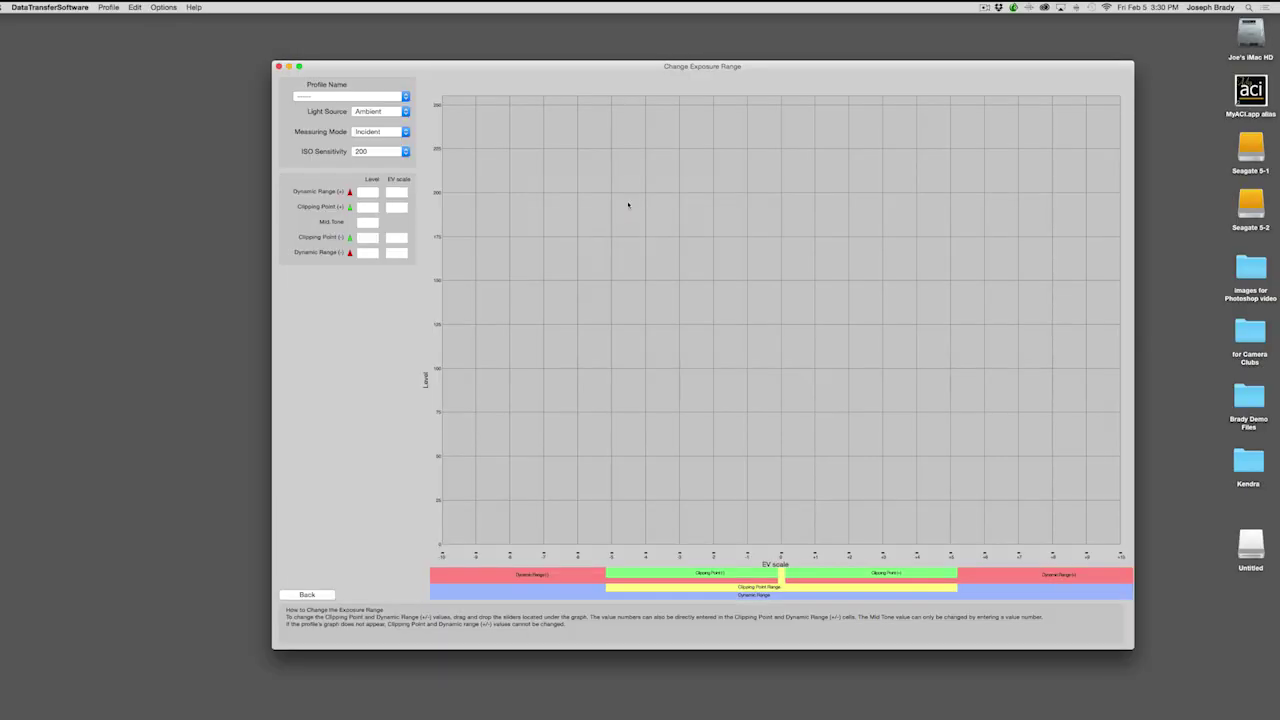
click(380, 101)
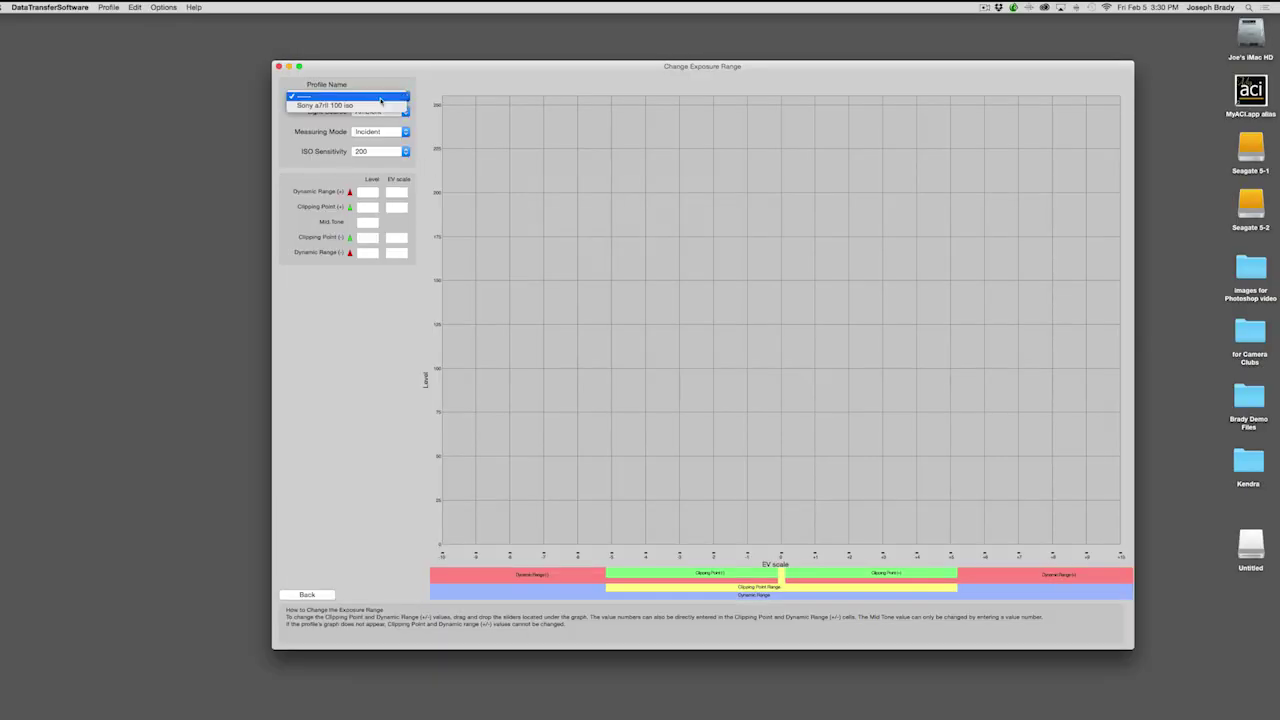
click(380, 106)
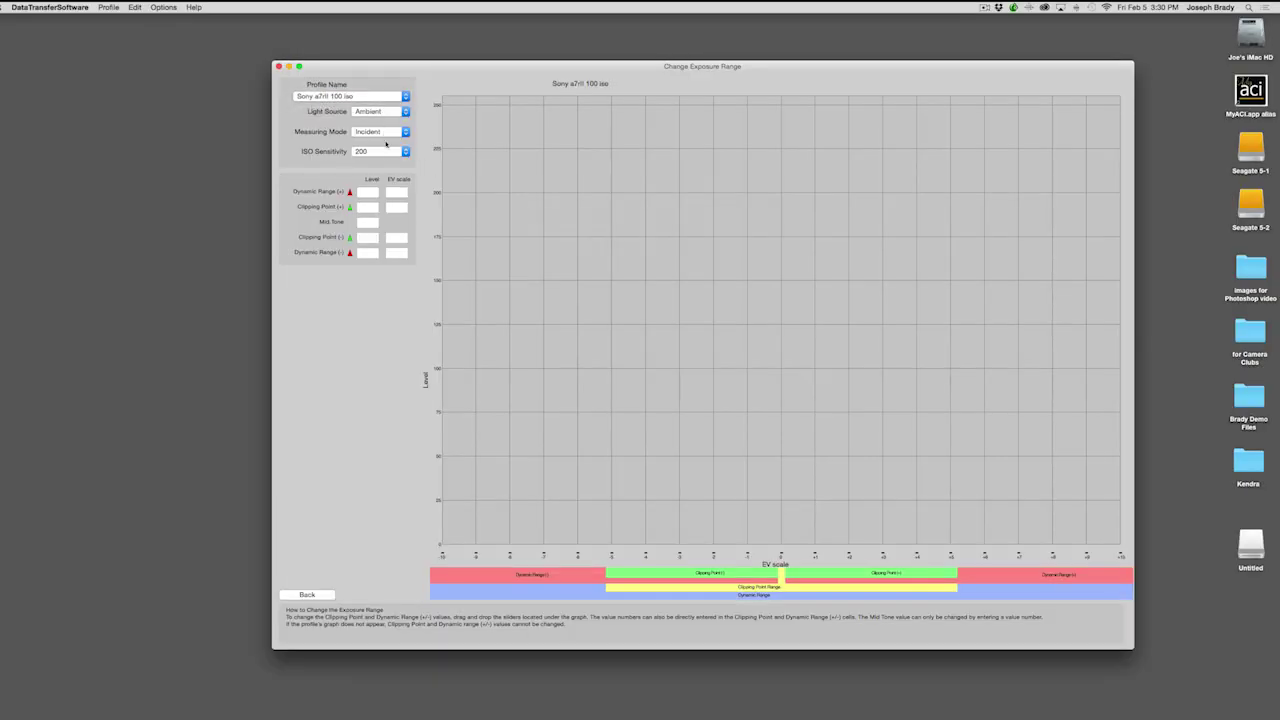
click(388, 151)
click(383, 124)
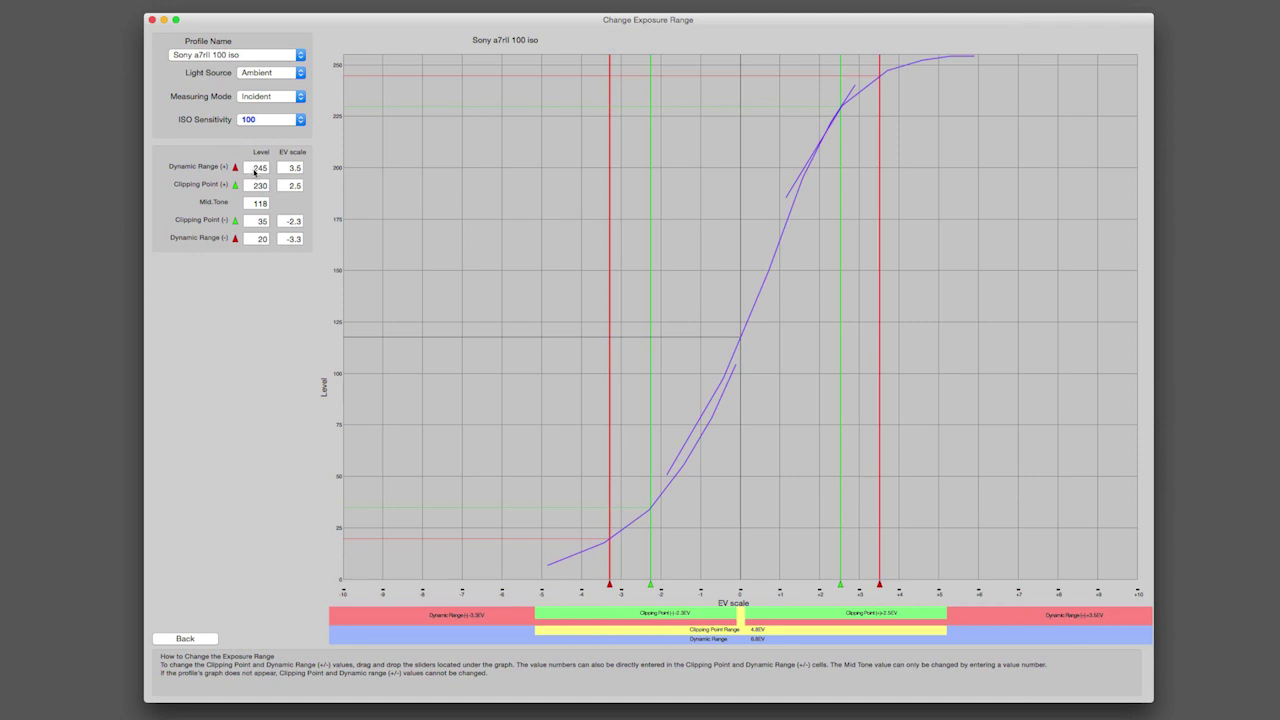
- Try Dynamic Range (+) levels of 250 and 255 on the profile graph
double_click(255, 169)
text(250)
key(Tab)
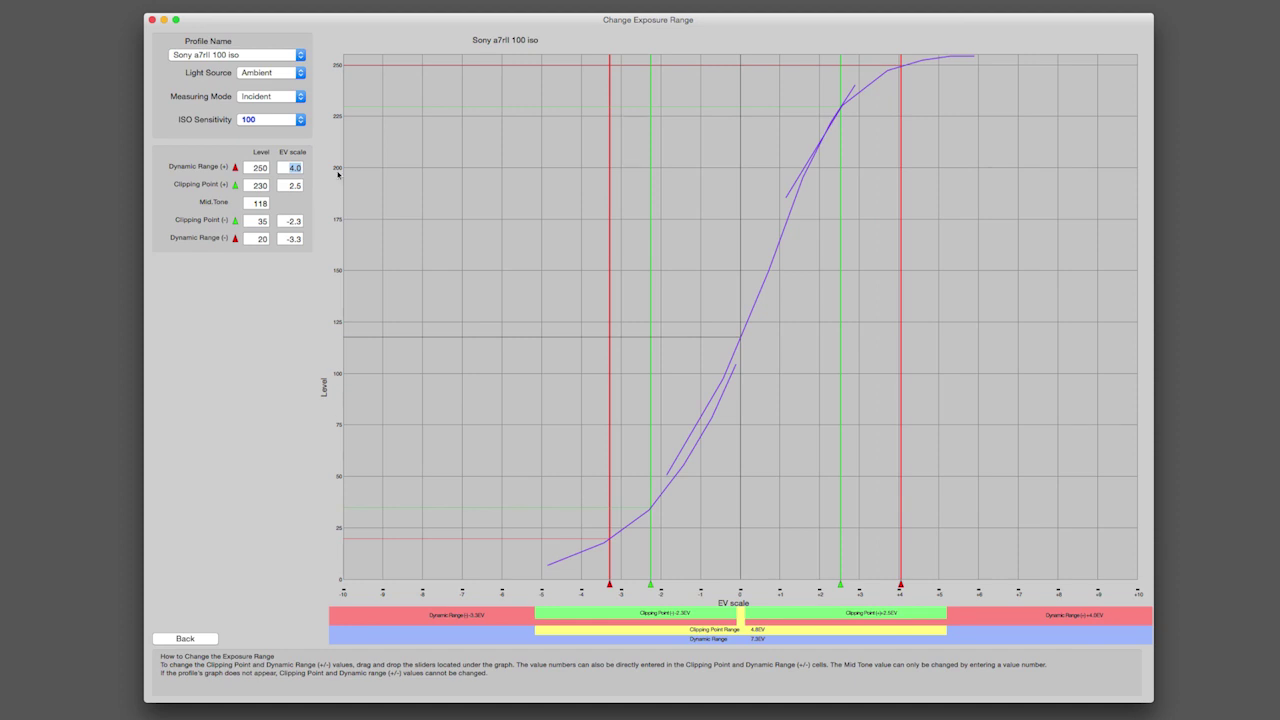
double_click(252, 168)
text(255)
key(Tab)
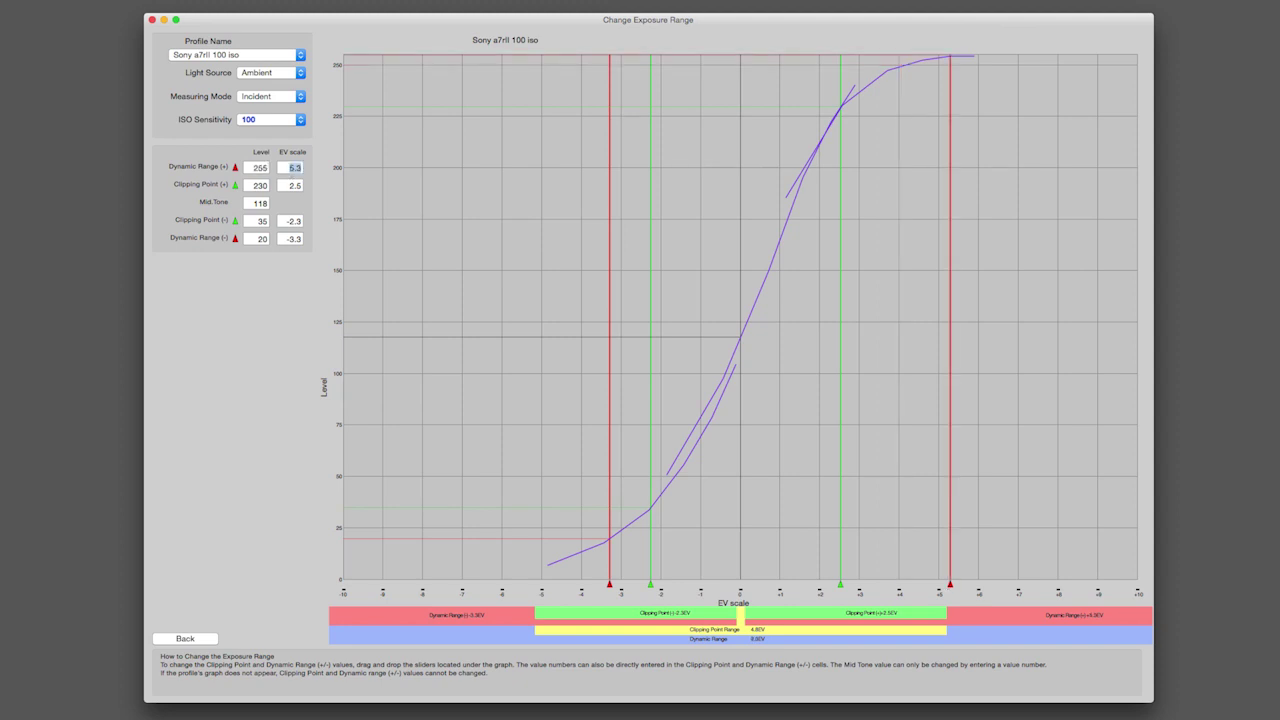
- Set the Dynamic Range (+) level to 250 and the Clipping Point (+) level to 245
click(253, 168)
double_click(253, 168)
text(250)
key(Return)
key(Tab)
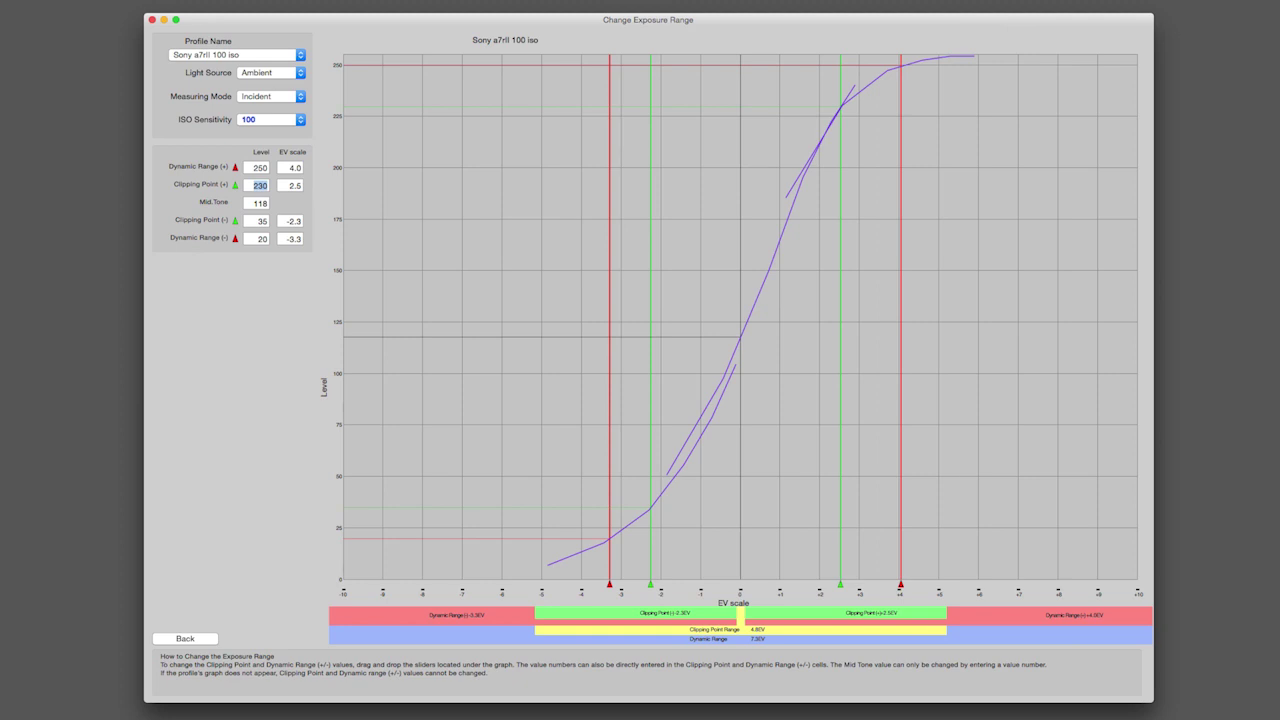
text(245)
key(Tab)
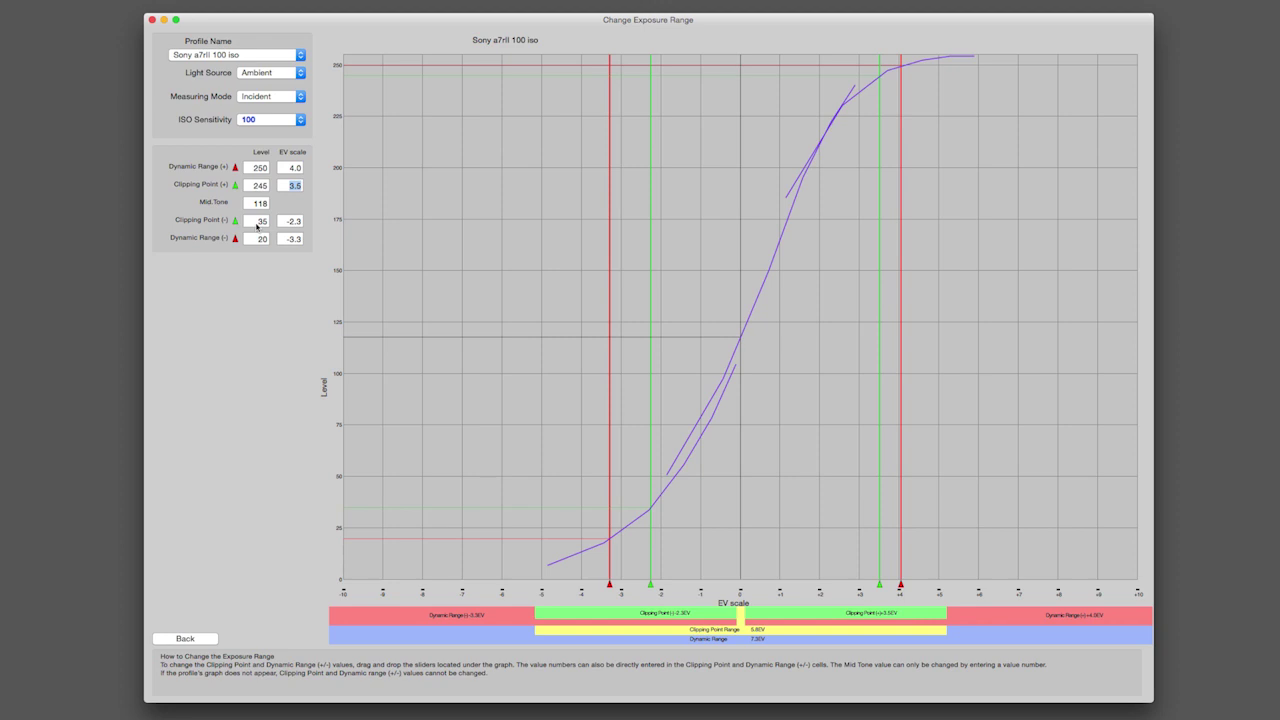
- Set the Dynamic Range (-) level to 10
click(255, 238)
double_click(255, 238)
key(Tab)
key(shift+Tab)
text(10)
key(Tab)
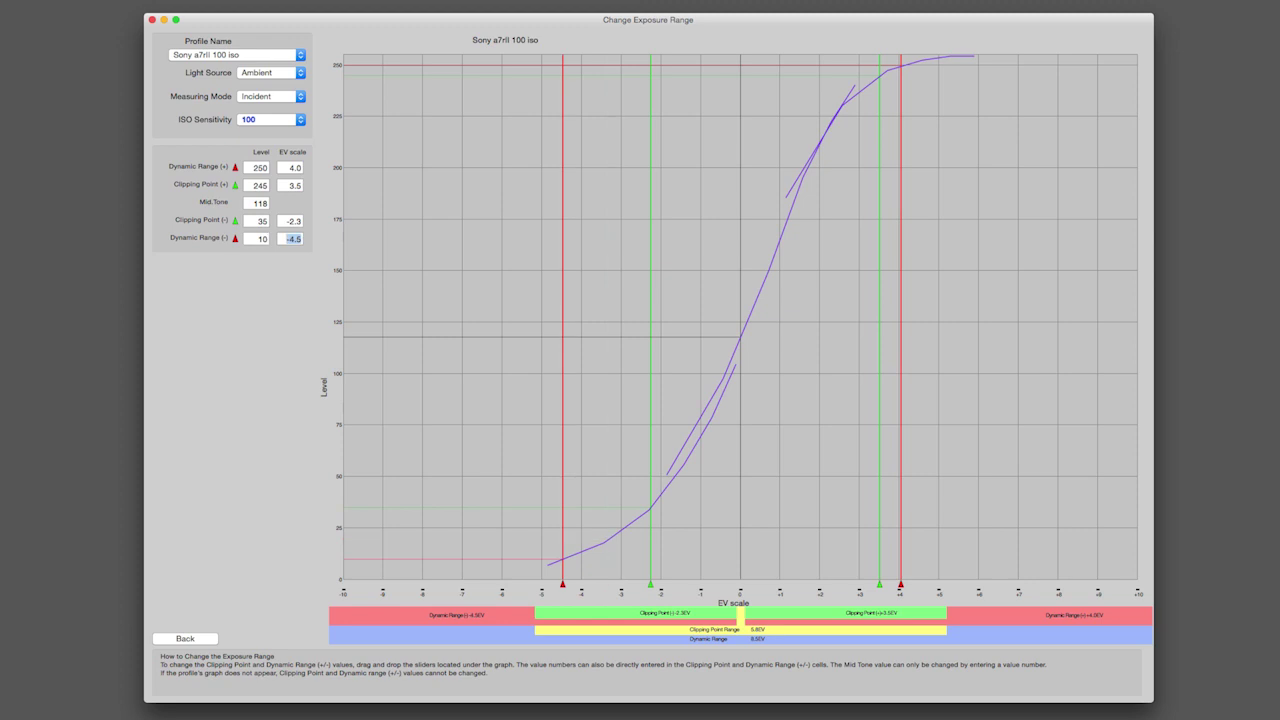
- Try a Clipping Point (-) level of 20
double_click(258, 223)
text(20)
key(Tab)
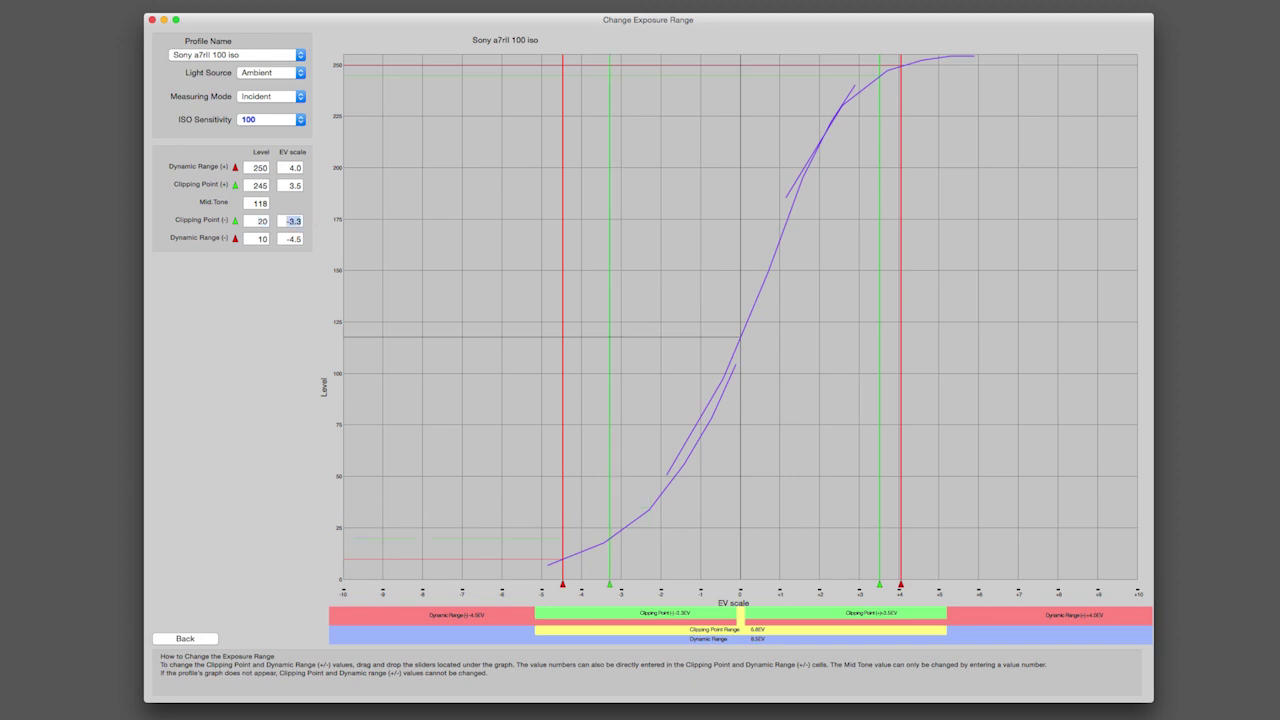
- Set the Clipping Point (-) level to 15 and leave the range editor, overwriting the existing profile
double_click(259, 221)
text(15)
key(Tab)
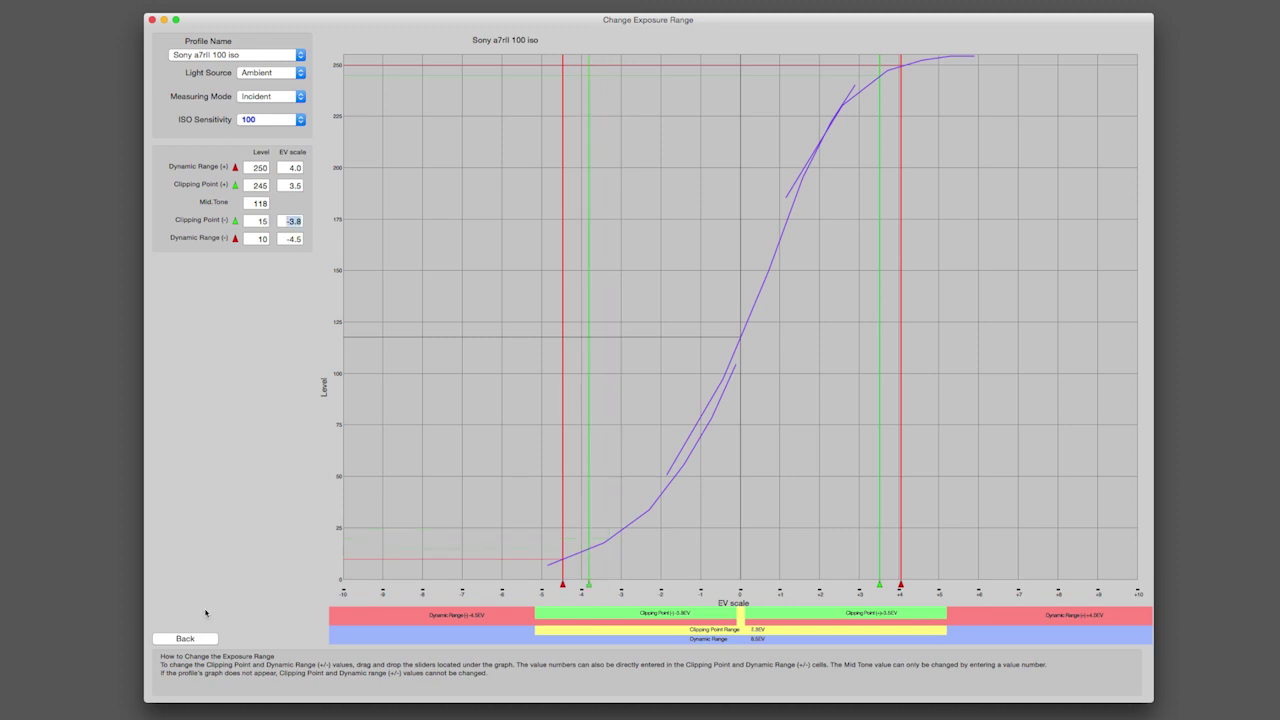
click(195, 640)
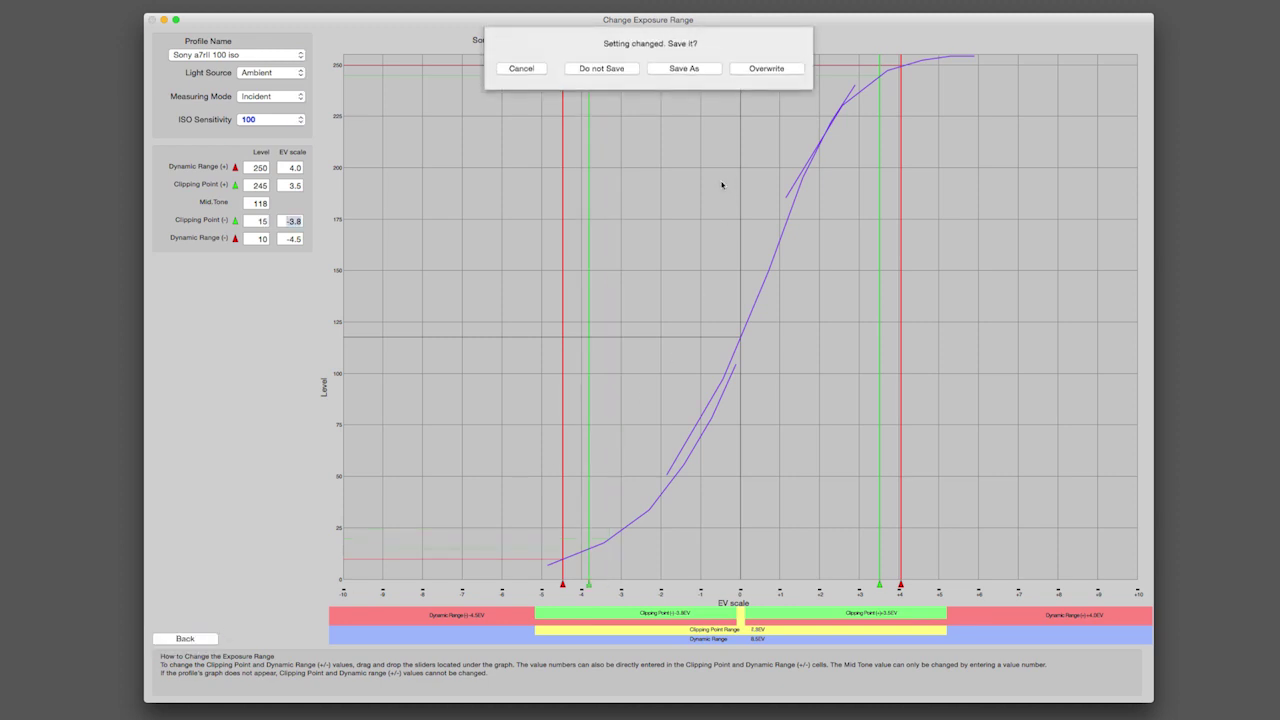
click(764, 69)
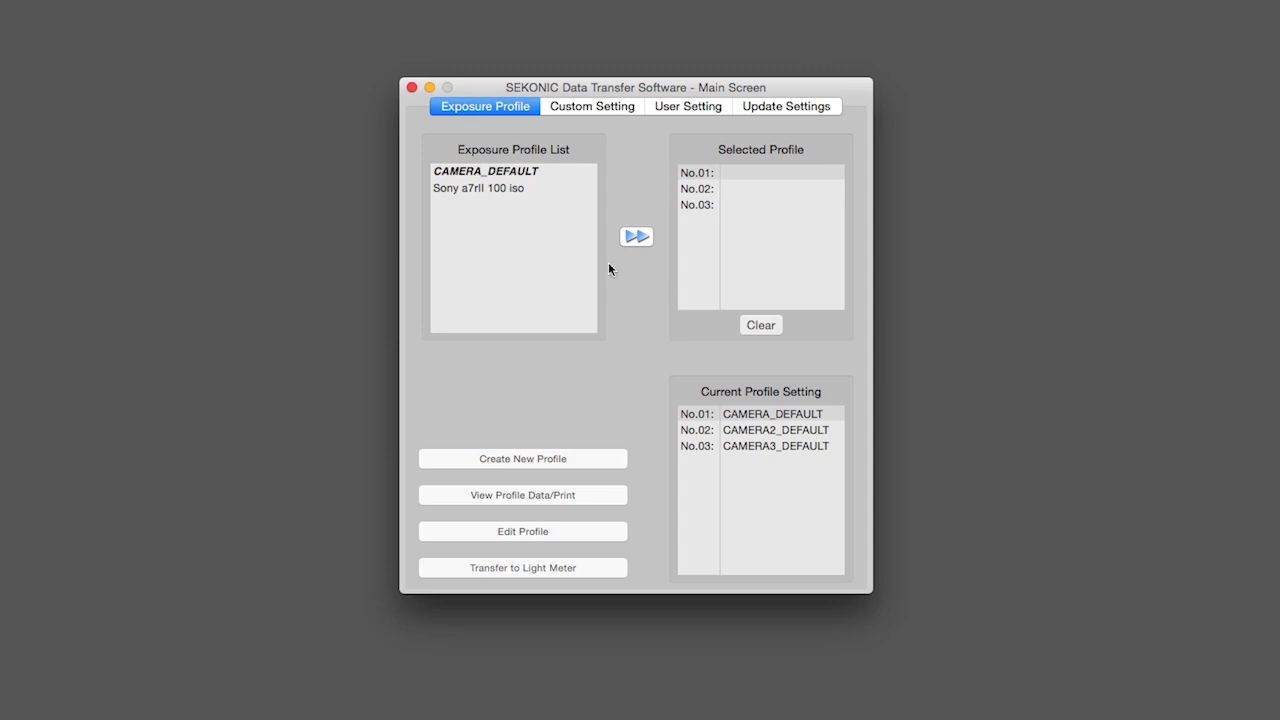
- Assign the Sony a7rII 100 iso profile to slot No.02 of the selected profiles
click(503, 191)
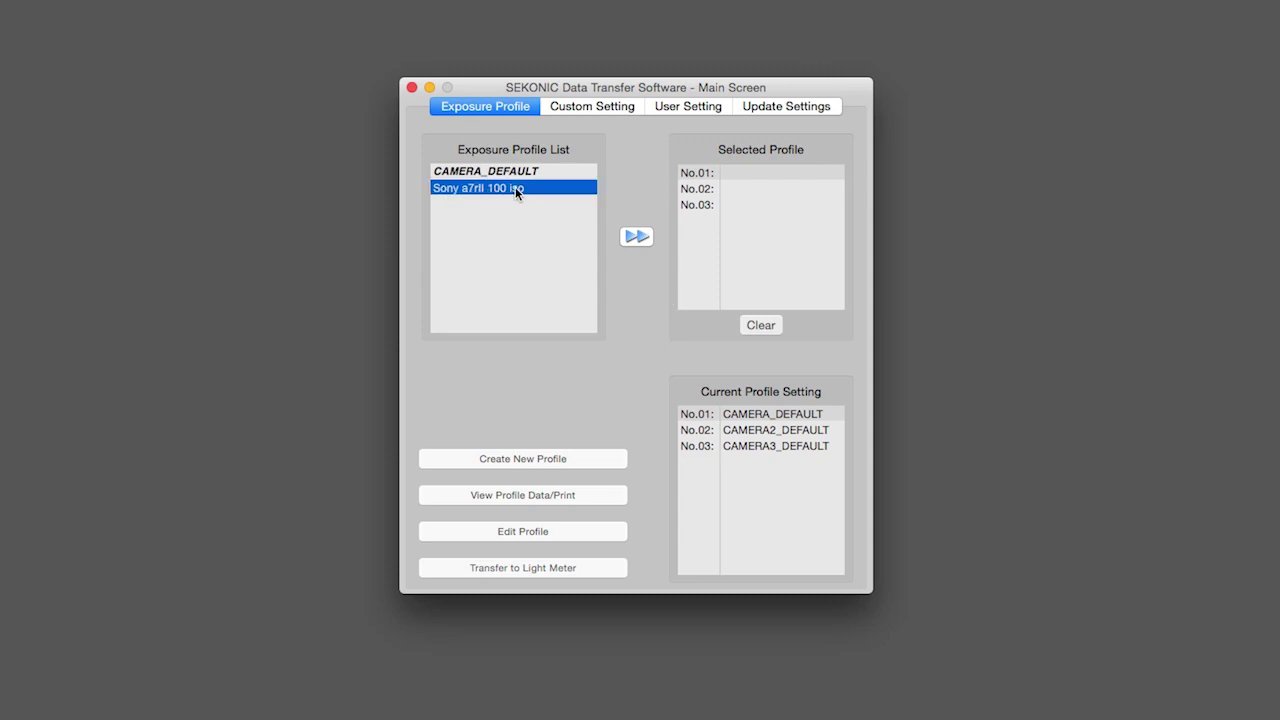
click(709, 188)
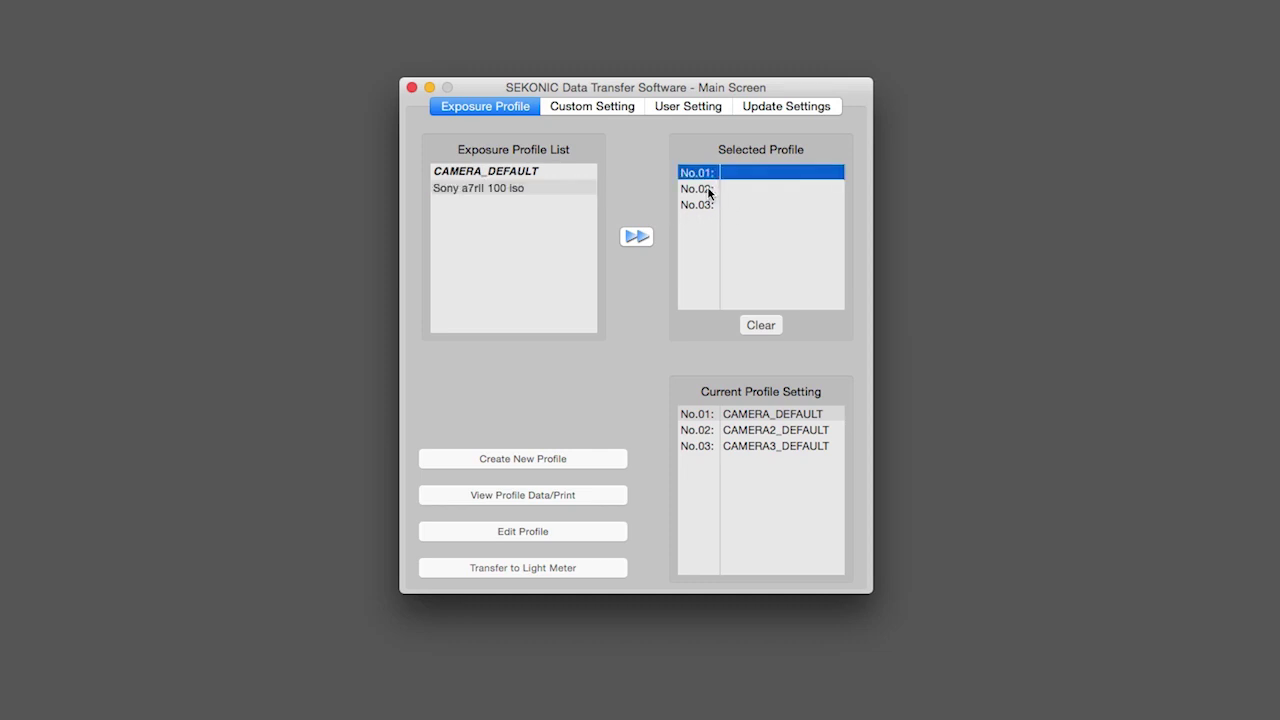
click(636, 237)
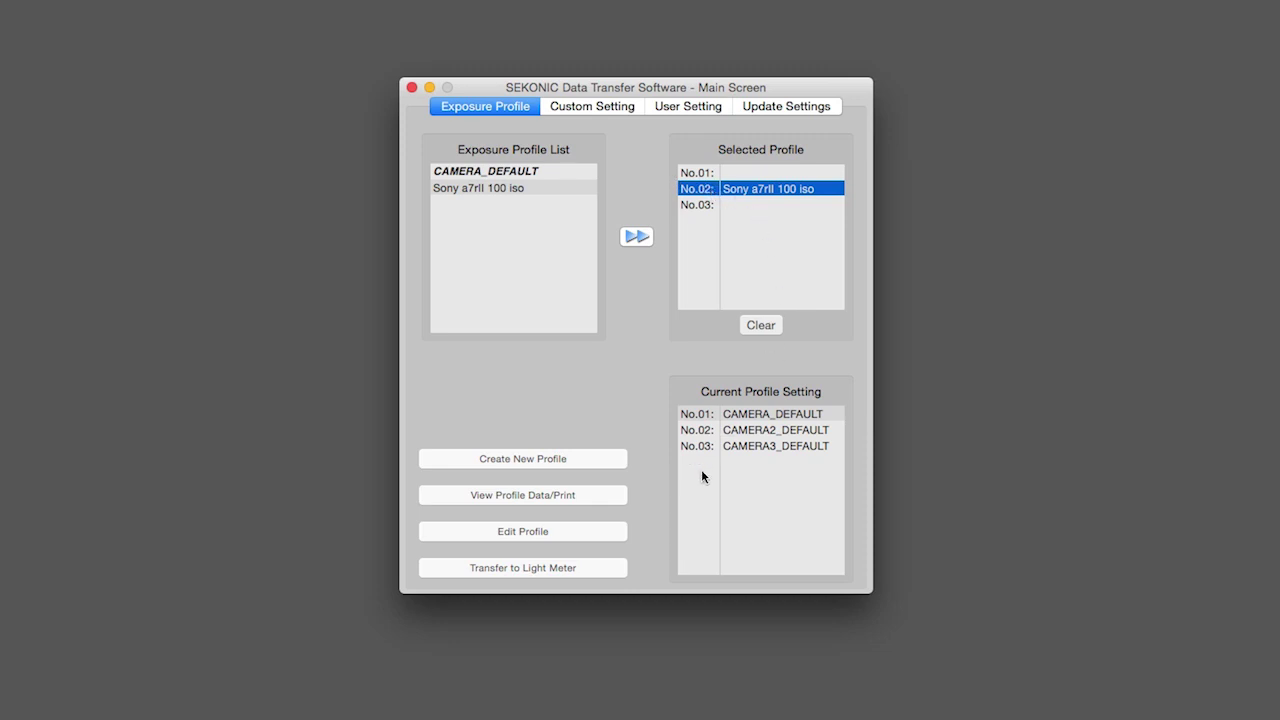
- Transfer the selected profile to the light meter, overwriting the meter's profile data
click(506, 570)
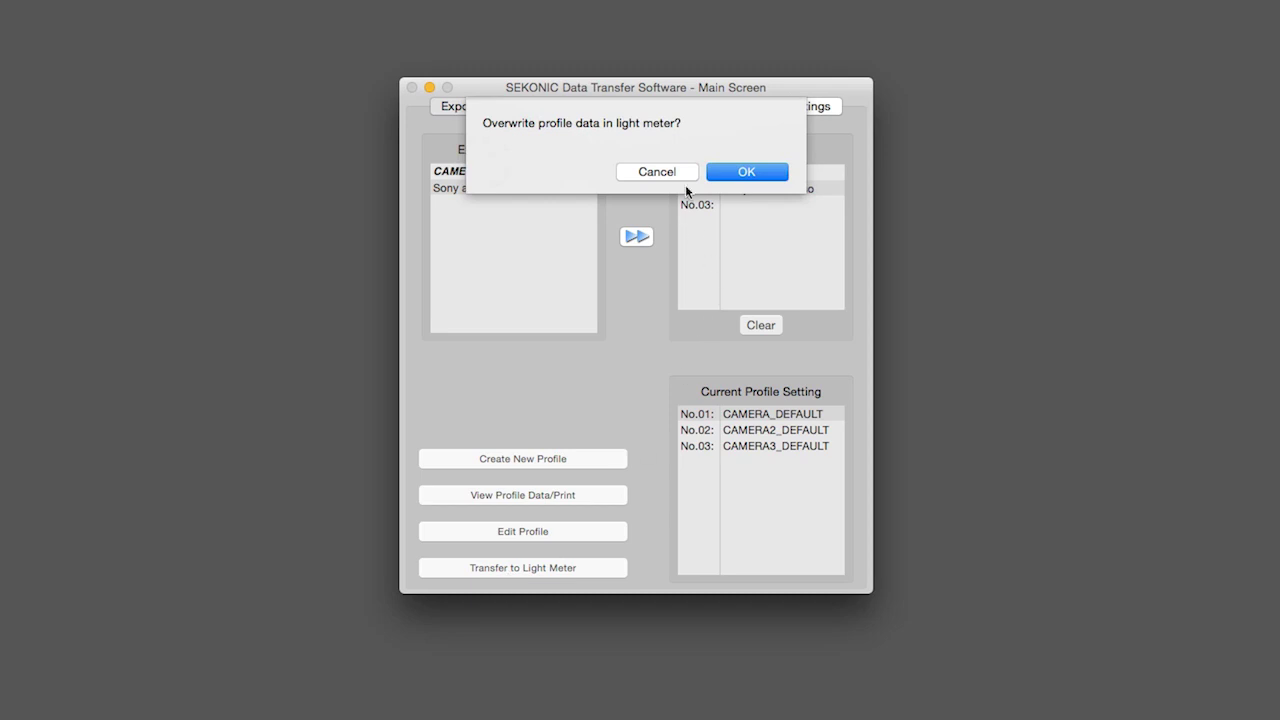
click(750, 172)
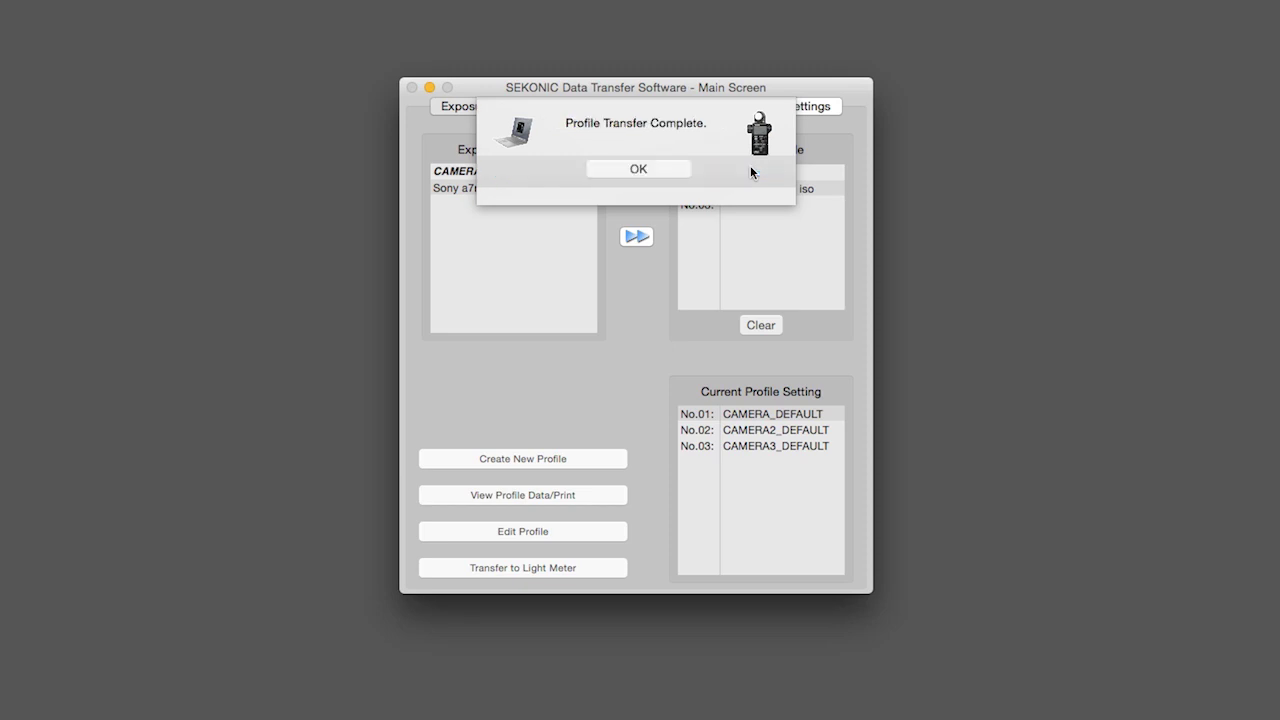
click(634, 169)
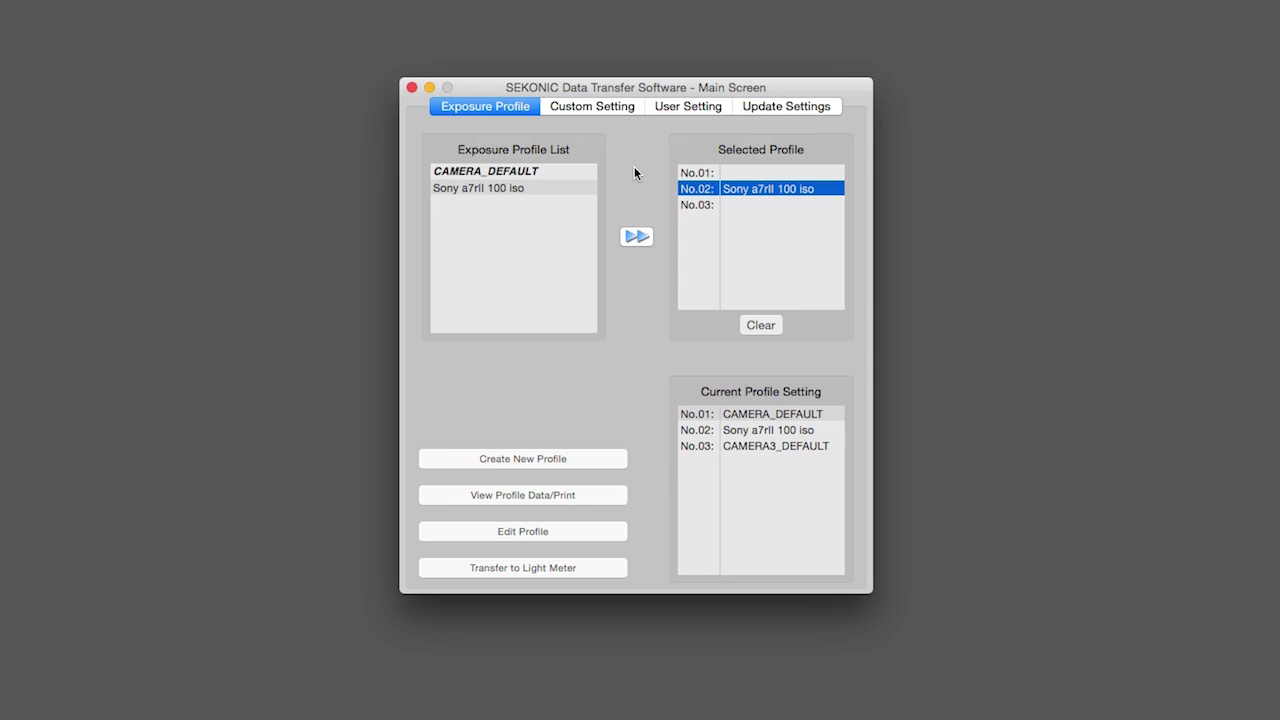